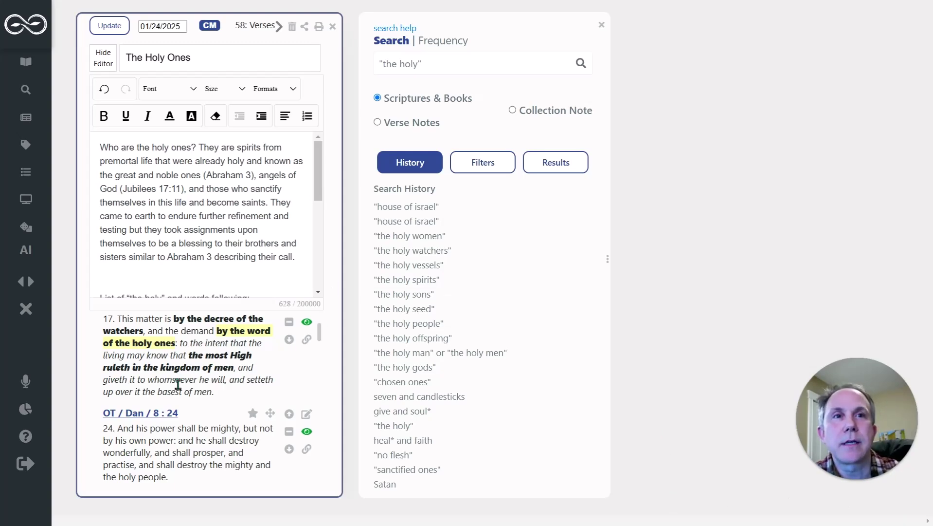
Run a fresh scripture search for "holy ones" in a second search panel.
scroll(180, 382, down, 6)
scroll(185, 384, down, 8)
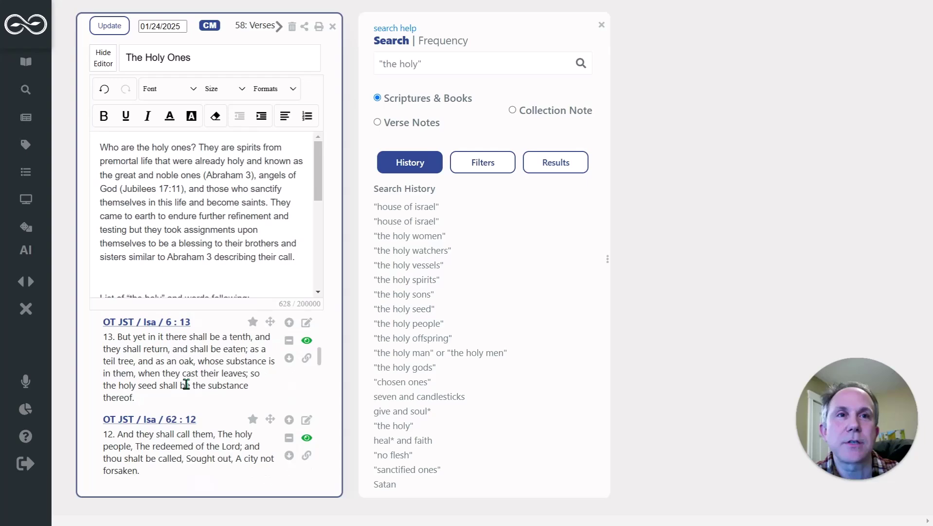
scroll(186, 384, down, 8)
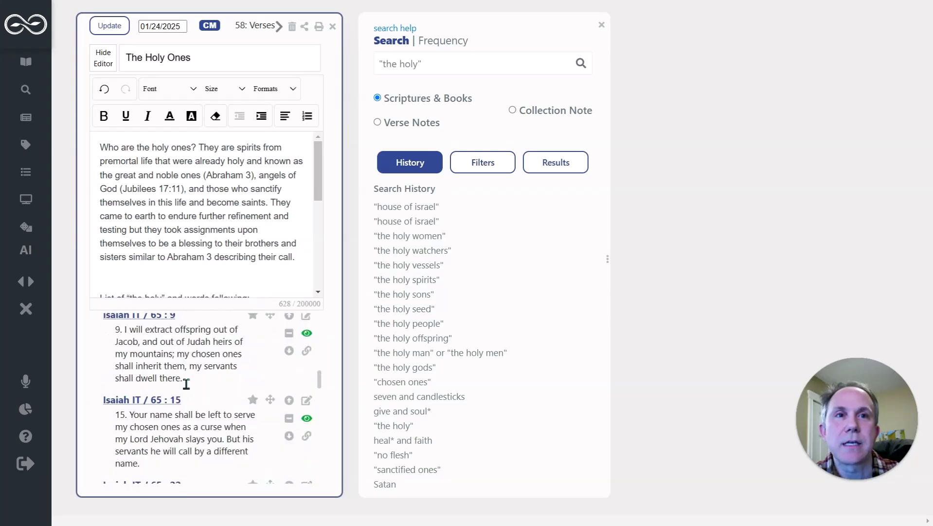
scroll(186, 384, down, 4)
scroll(187, 385, up, 1)
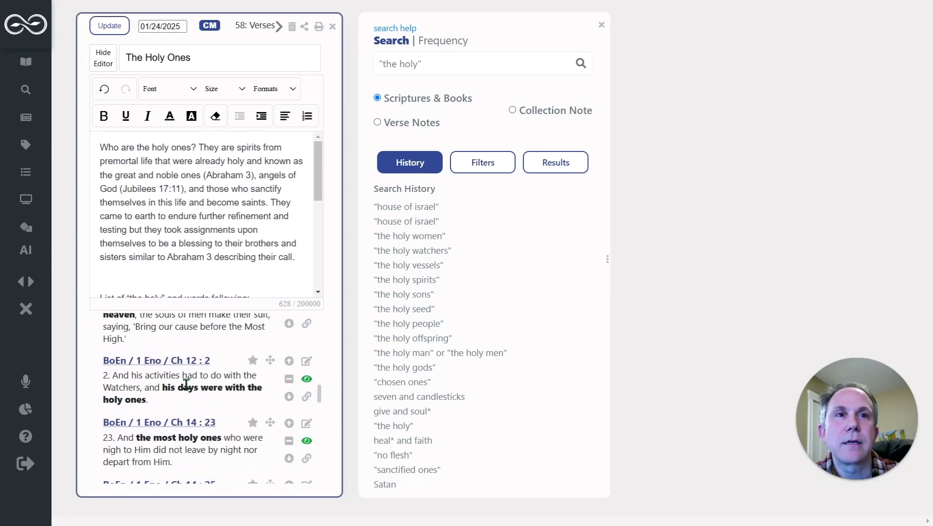
scroll(186, 385, down, 10)
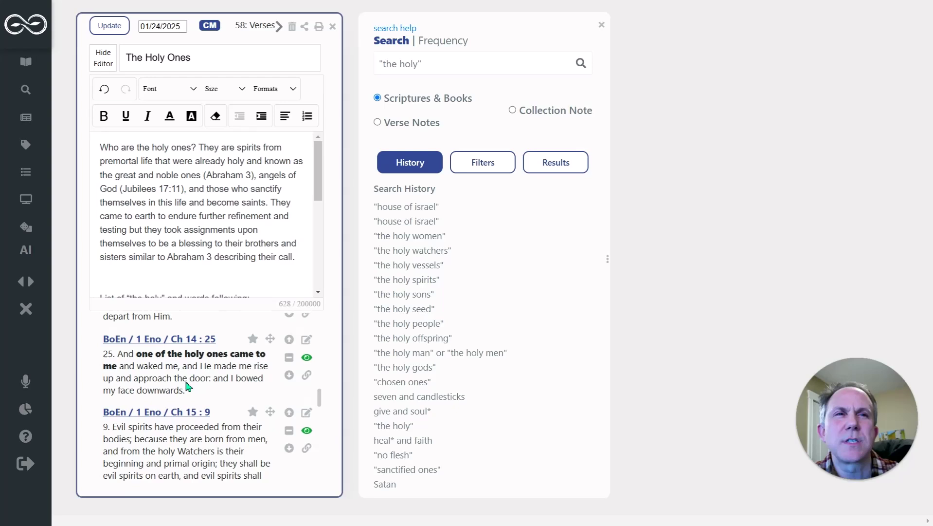
scroll(217, 382, down, 1)
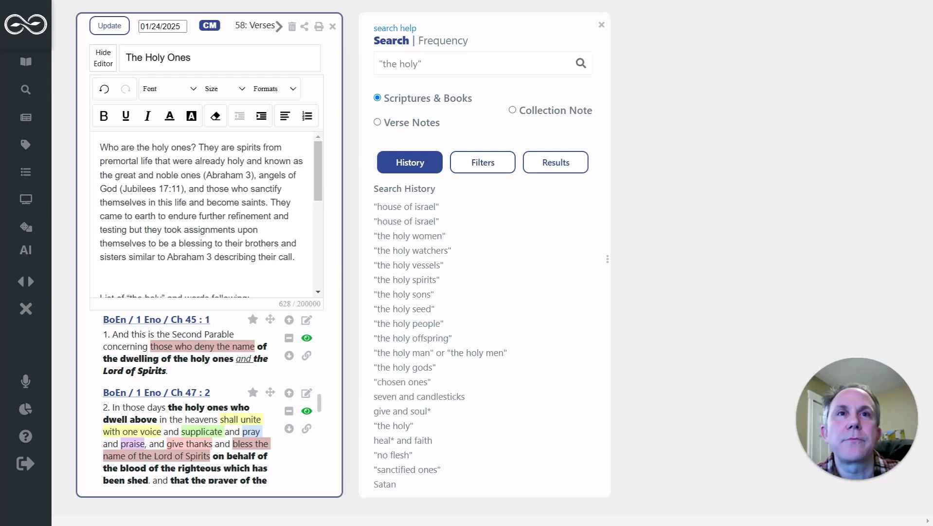
click(25, 89)
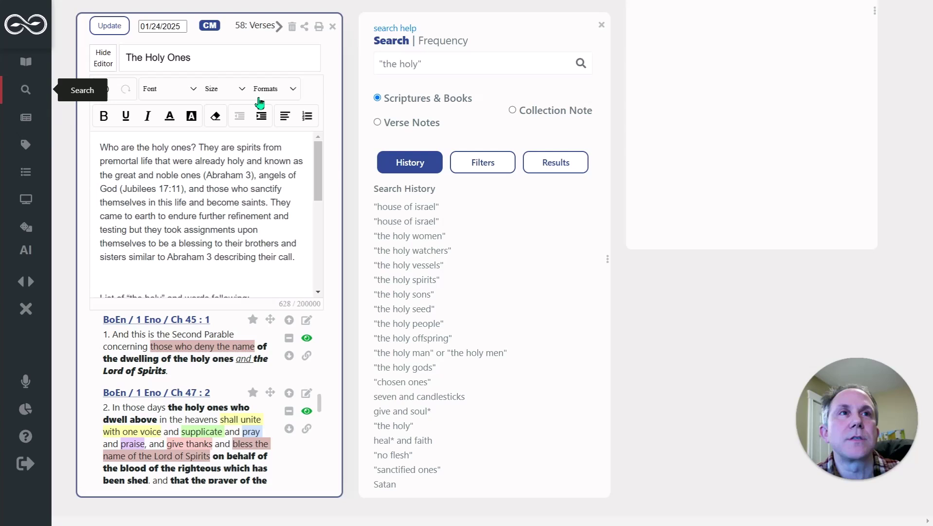
click(698, 68)
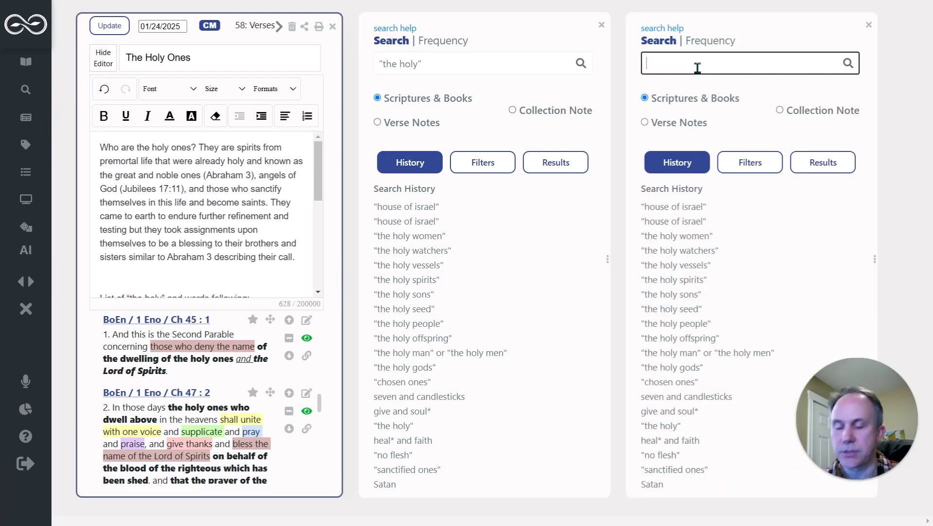
text(")
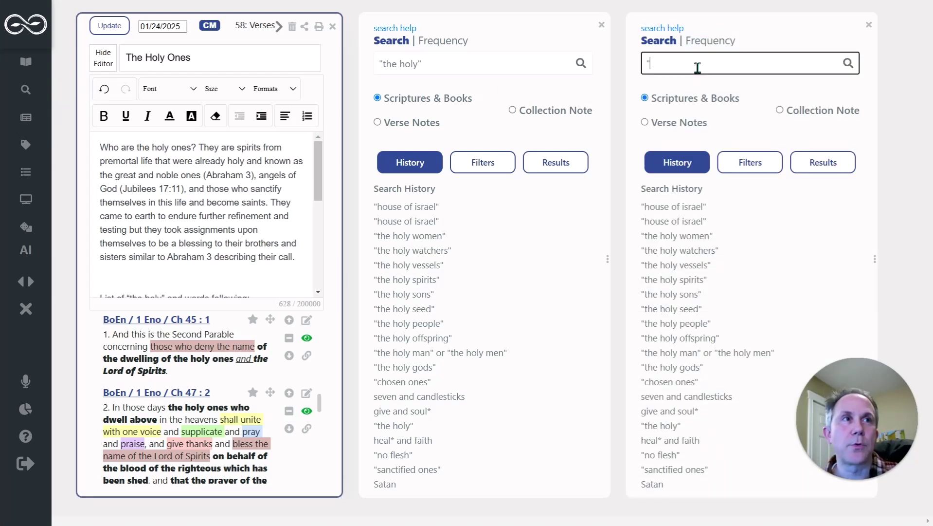
text(holy ones")
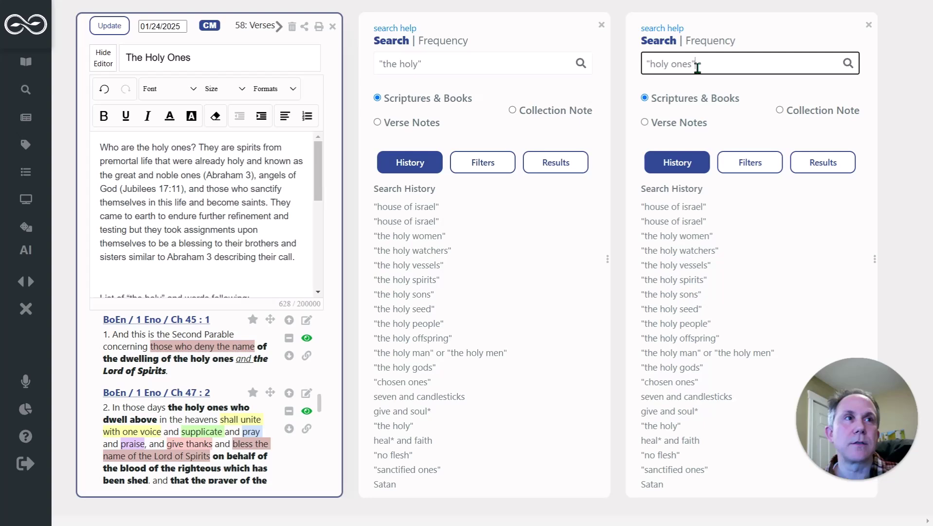
key(Return)
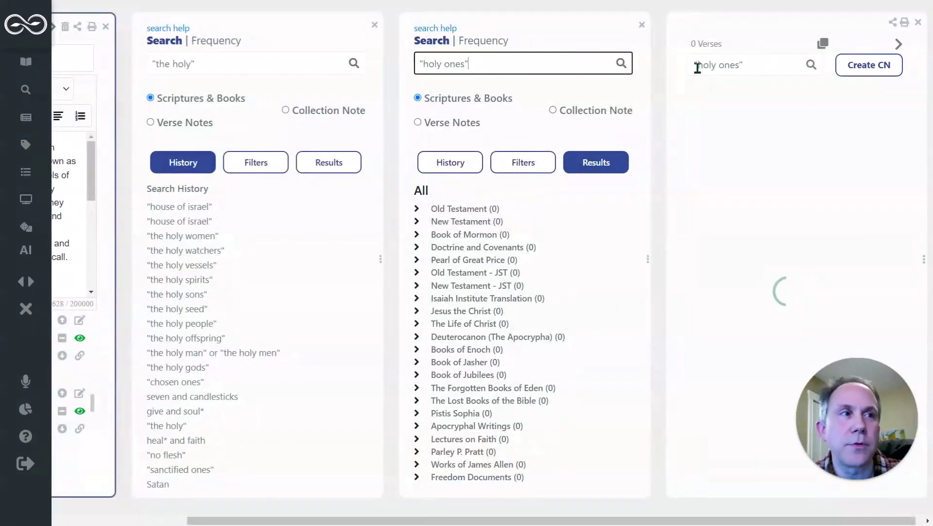
Remove the Life of Christ 7:21 passage from the results, leaving 33 verses.
drag(855, 410, 578, 410)
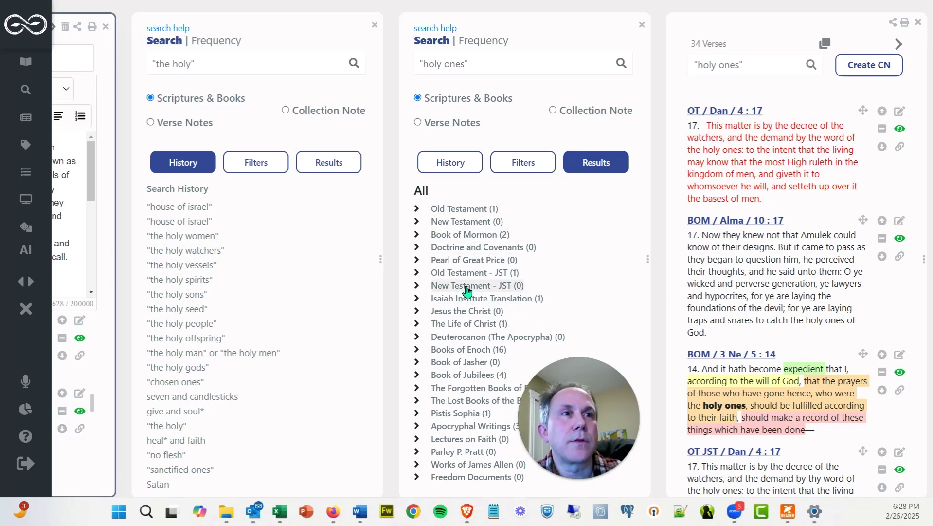
scroll(805, 368, down, 6)
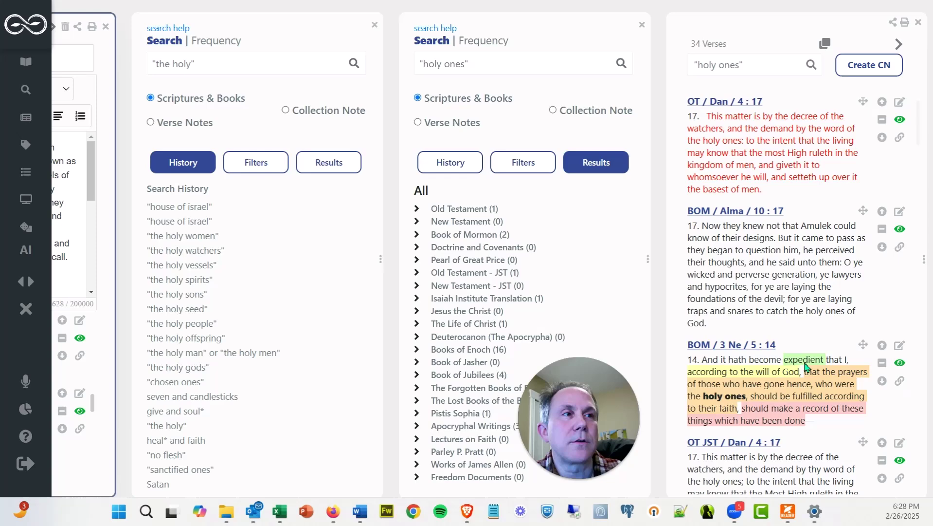
drag(588, 452, 623, 452)
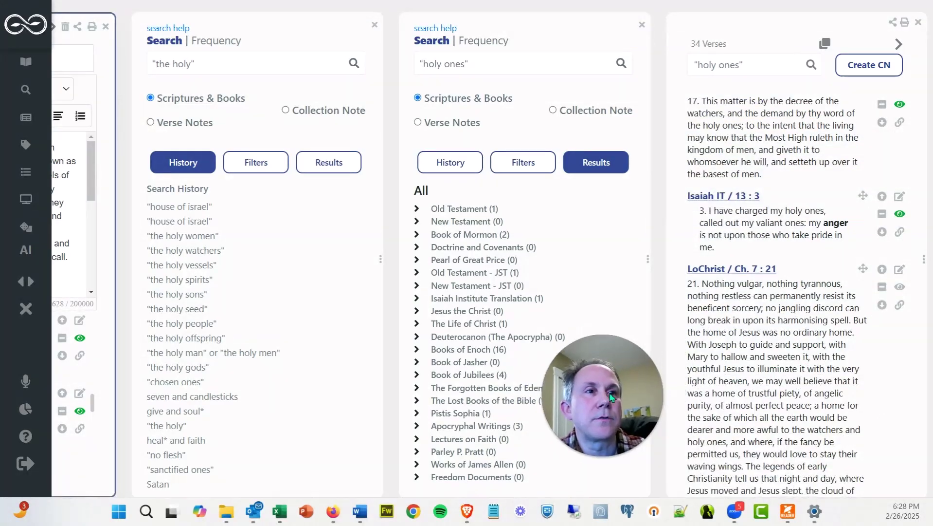
scroll(768, 358, down, 2)
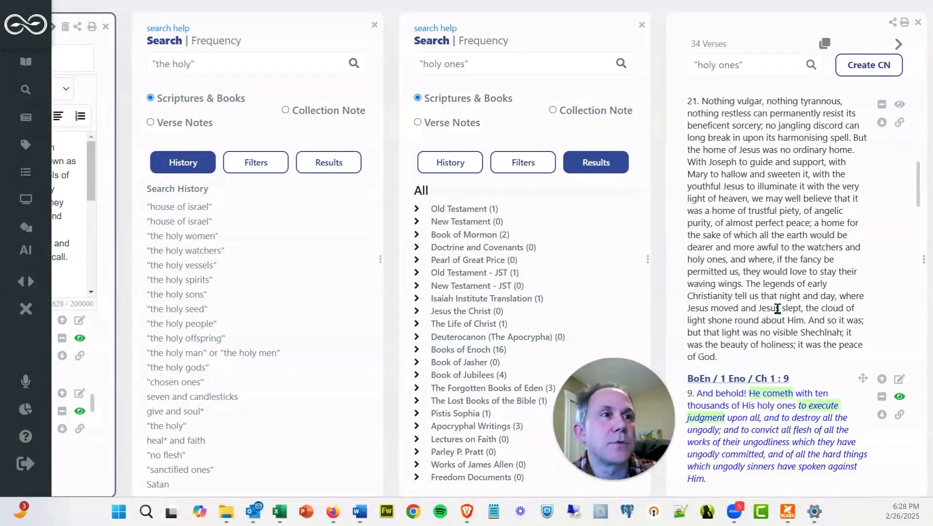
scroll(777, 305, up, 2)
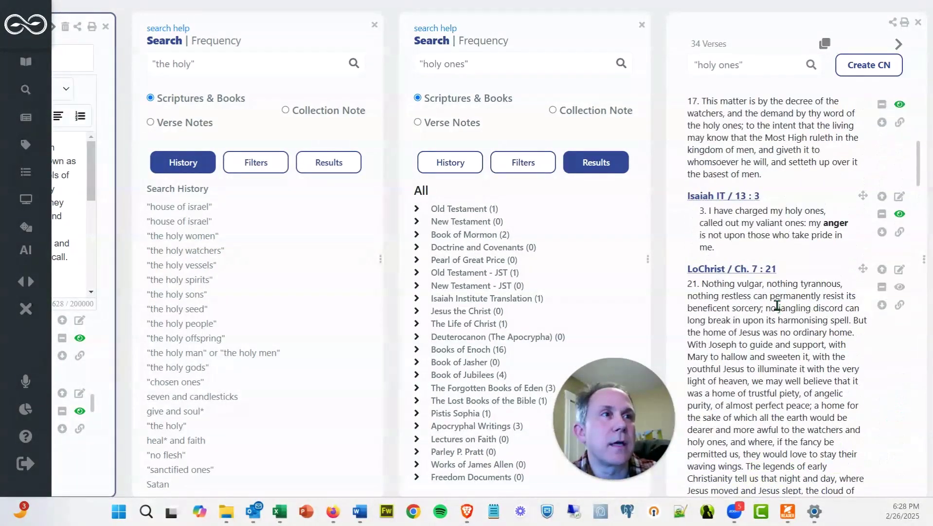
click(882, 287)
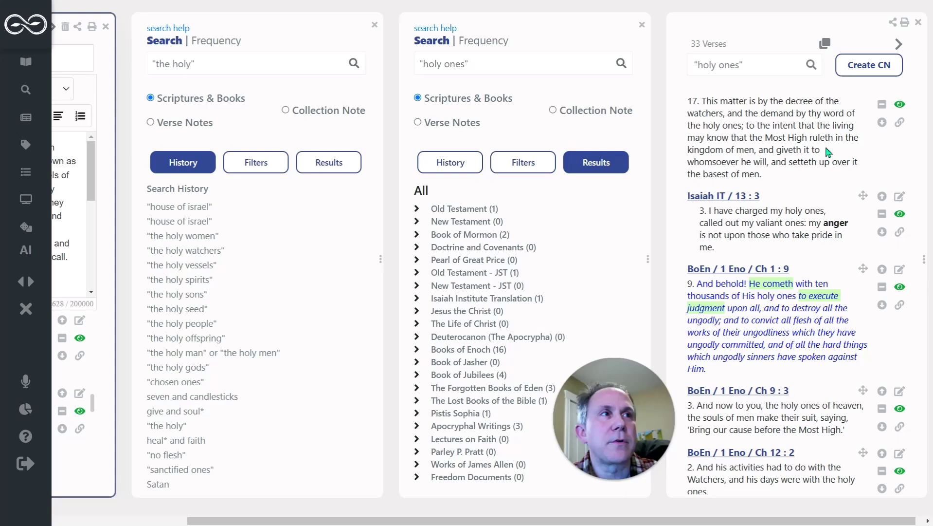
Create a collection note from the 33 results titled 'Holy Ones demo' and save it.
click(870, 67)
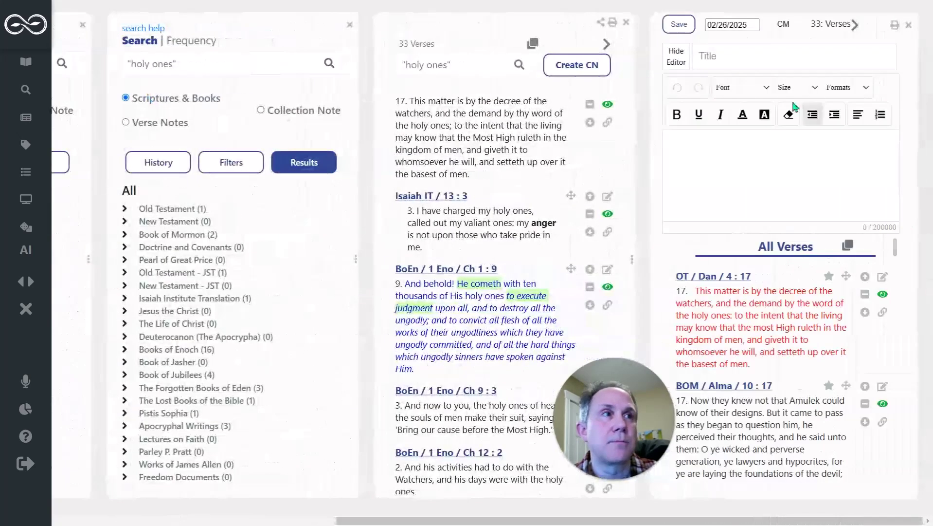
click(768, 54)
text(Holy One)
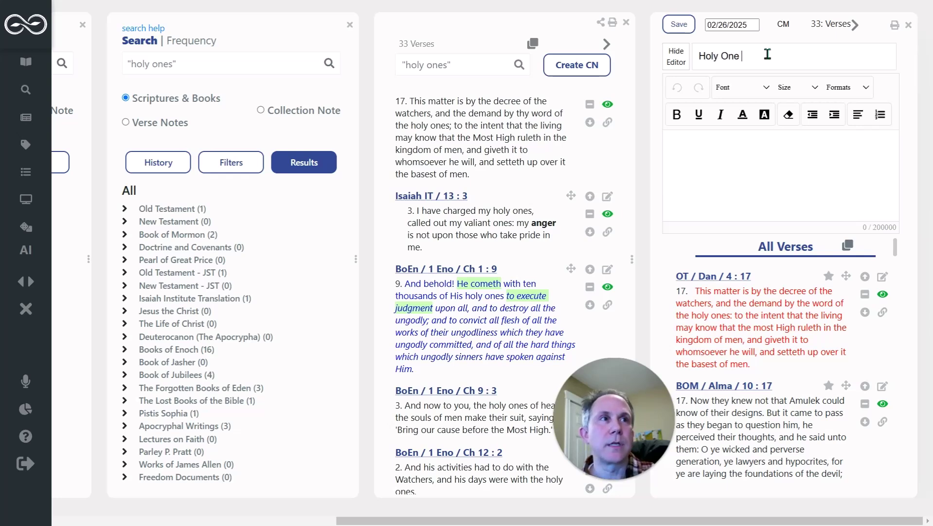
key(BackSpace)
text(s)
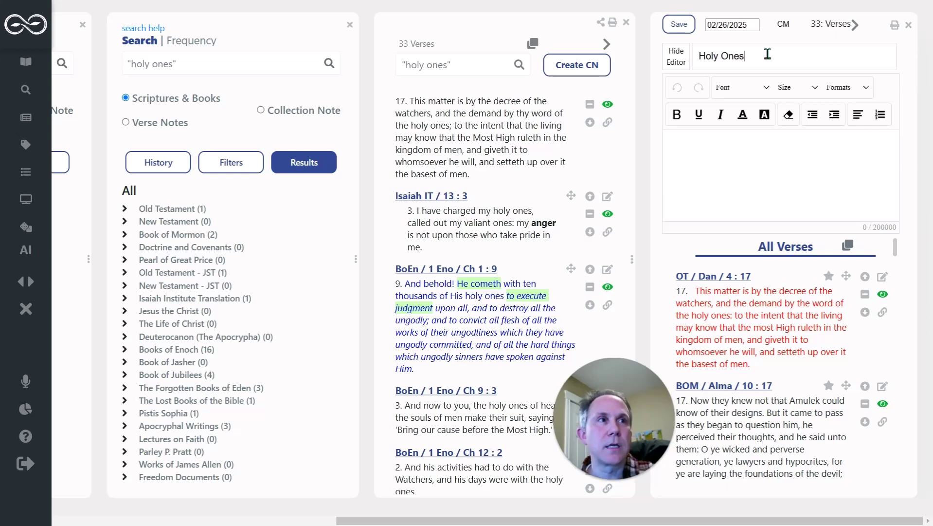
text( demo)
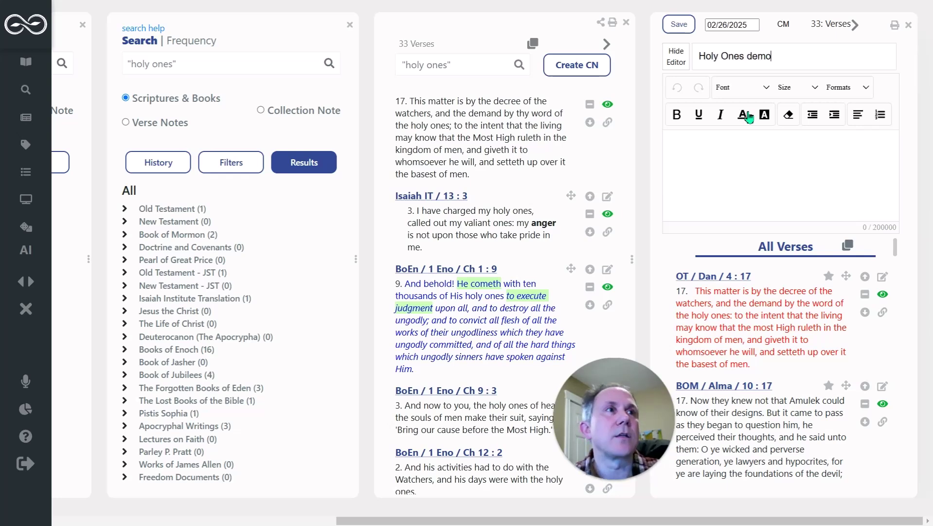
click(677, 27)
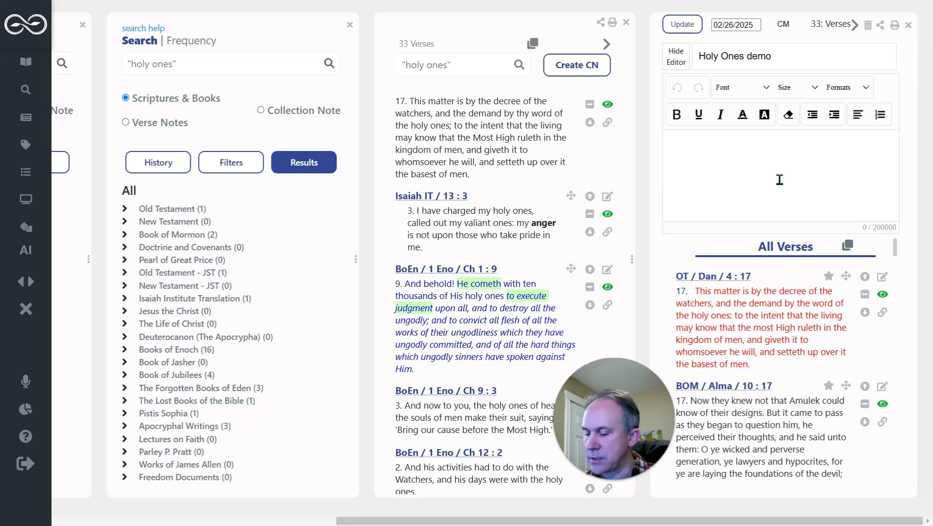
Replace the page-find term 'vessels' with 'holy ones', highlighting 103 matches across the verse list.
key(ctrl+f)
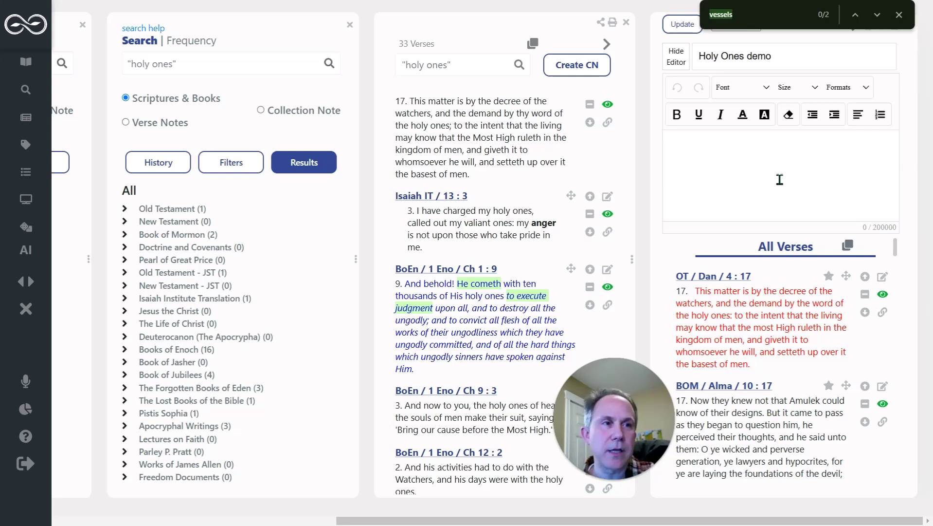
key(BackSpace)
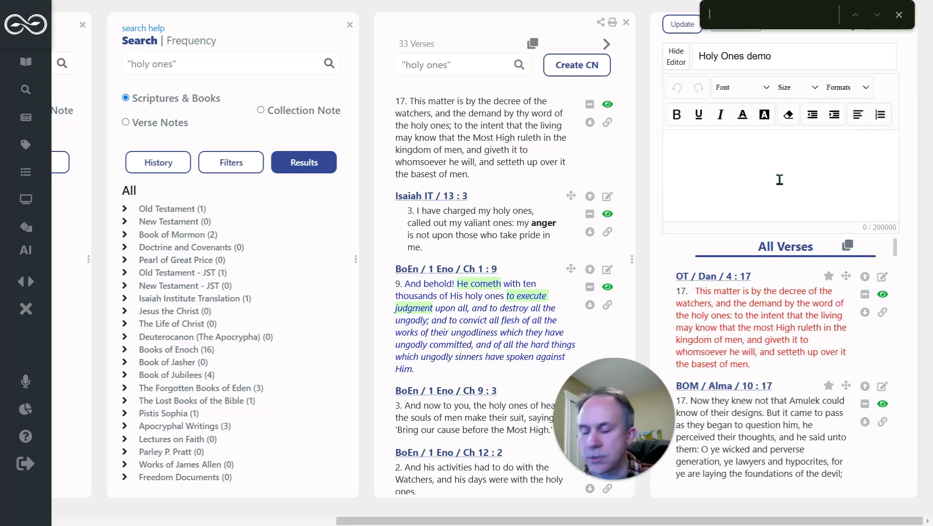
text(holy)
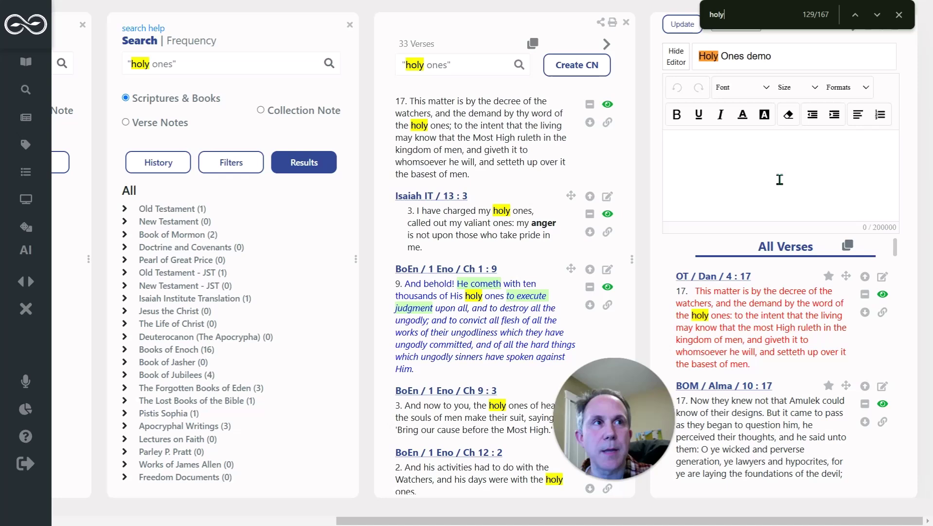
text( ones)
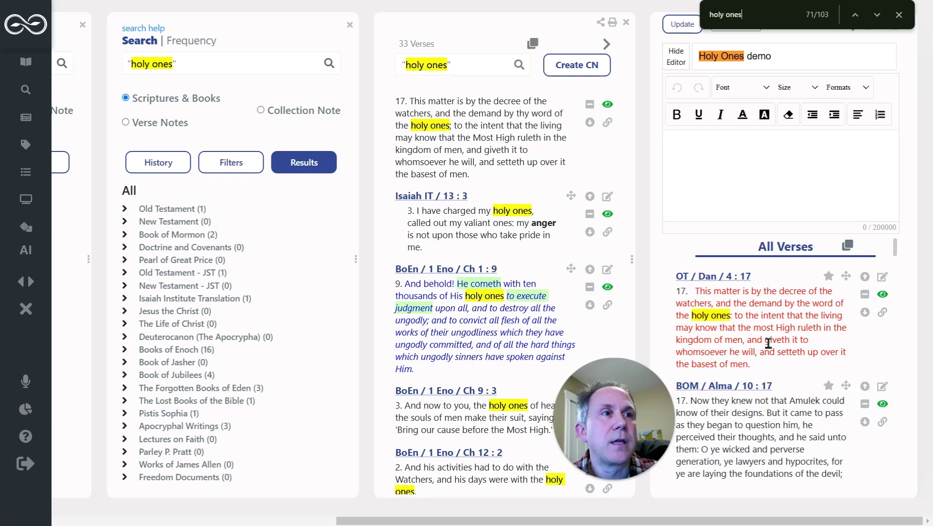
scroll(768, 344, down, 3)
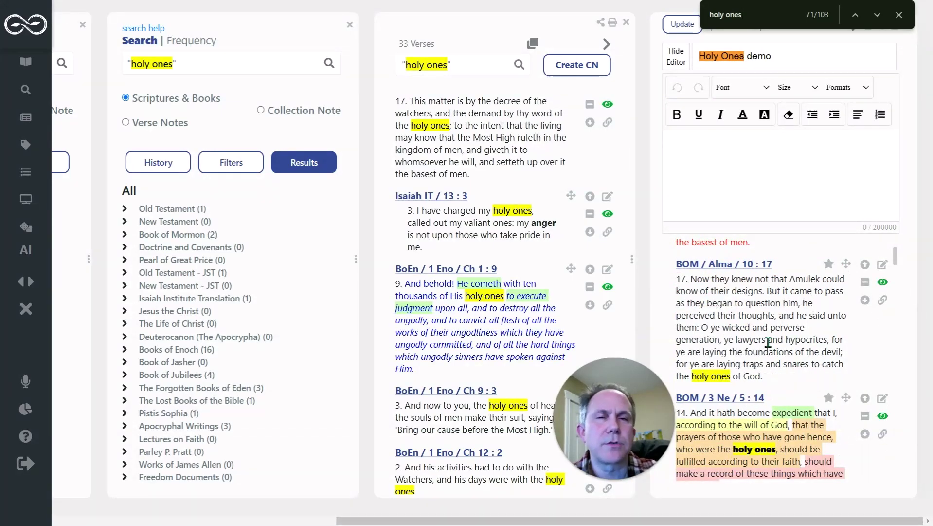
scroll(769, 343, down, 2)
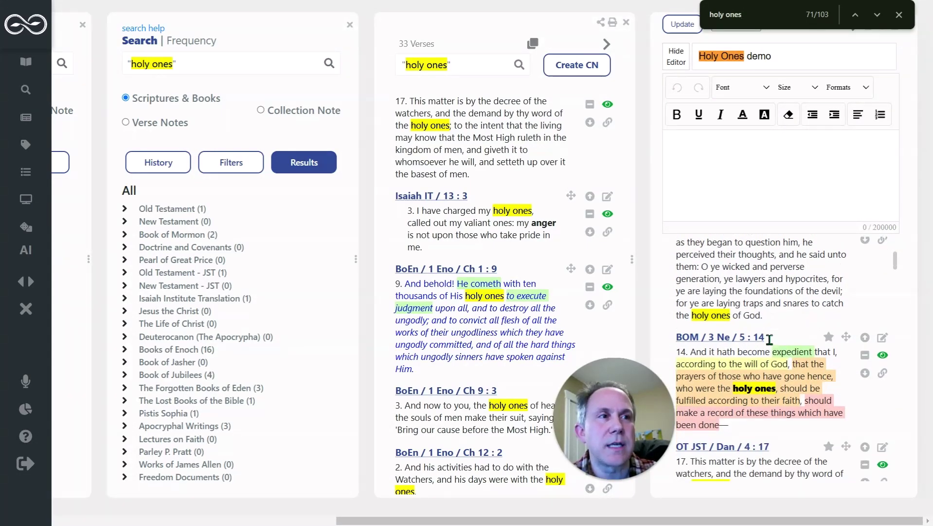
scroll(769, 339, down, 2)
scroll(769, 339, down, 1)
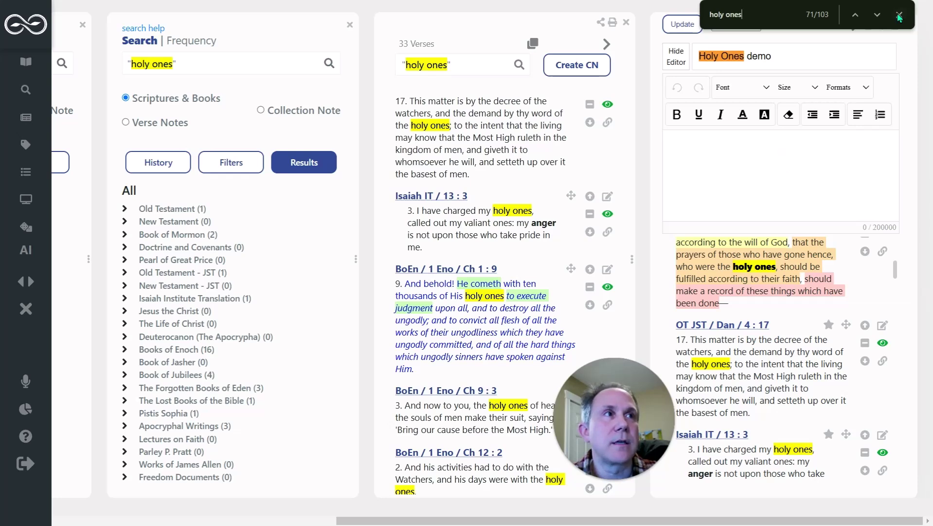
Open Daniel 4:17 on Blue Letter Bible from the verse's external links.
click(777, 170)
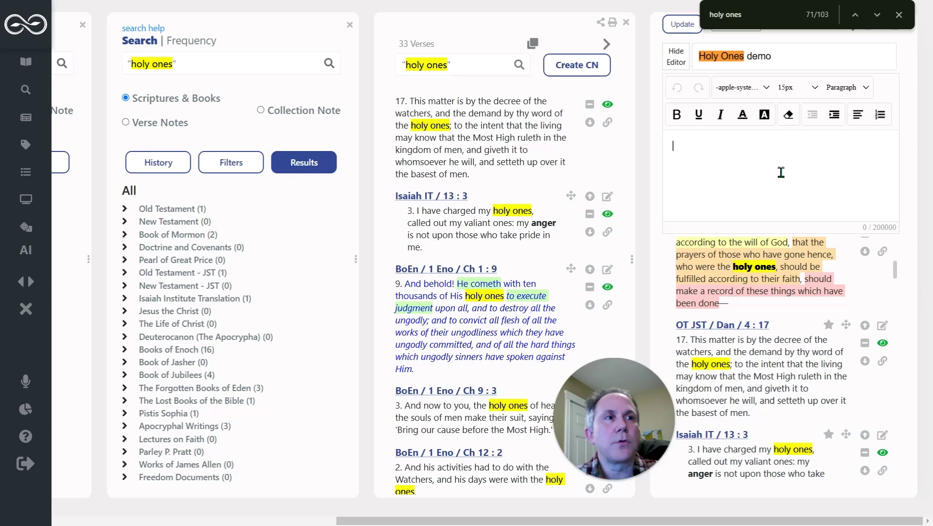
scroll(725, 389, up, 1)
scroll(725, 387, up, 5)
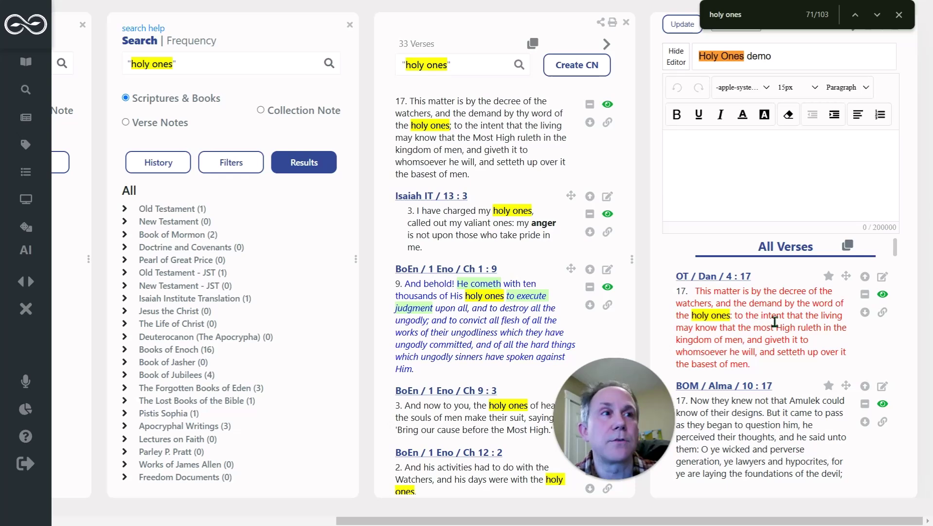
click(884, 313)
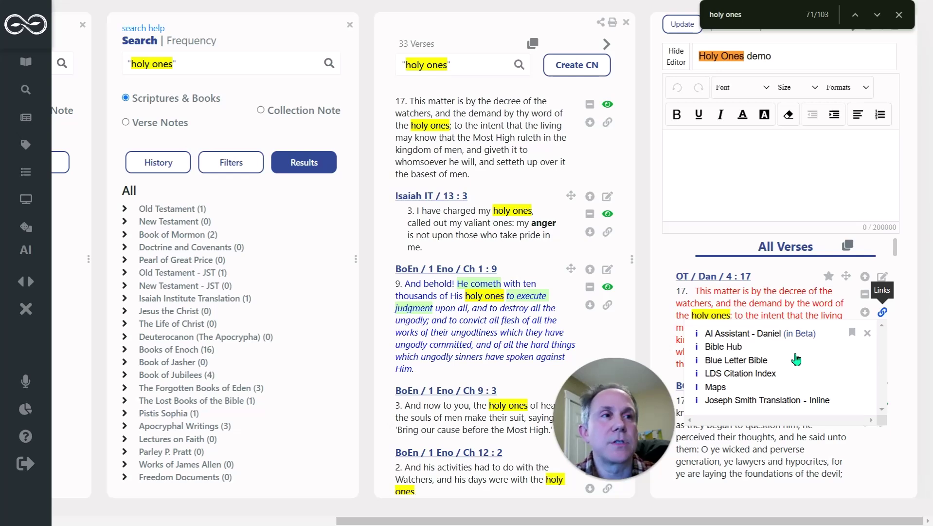
click(732, 360)
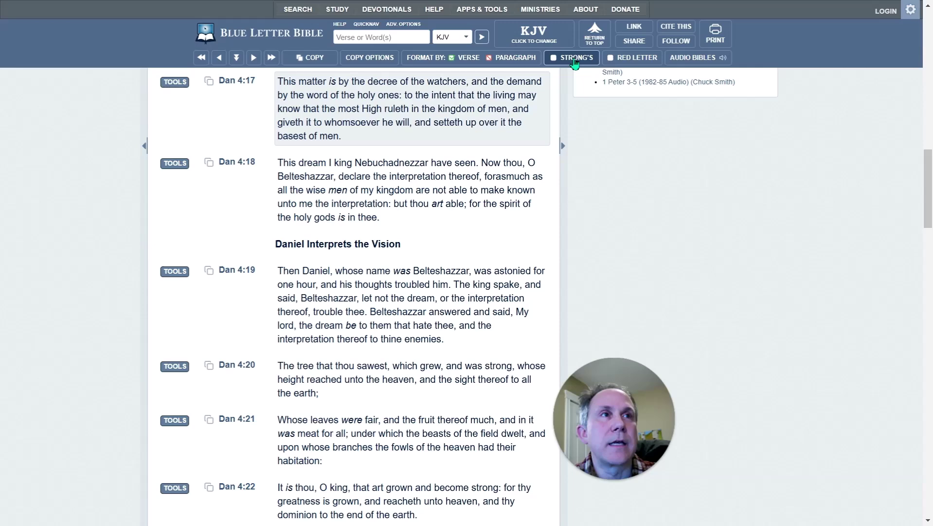
Turn on Strong's numbers for the Daniel 4 KJV text.
click(574, 60)
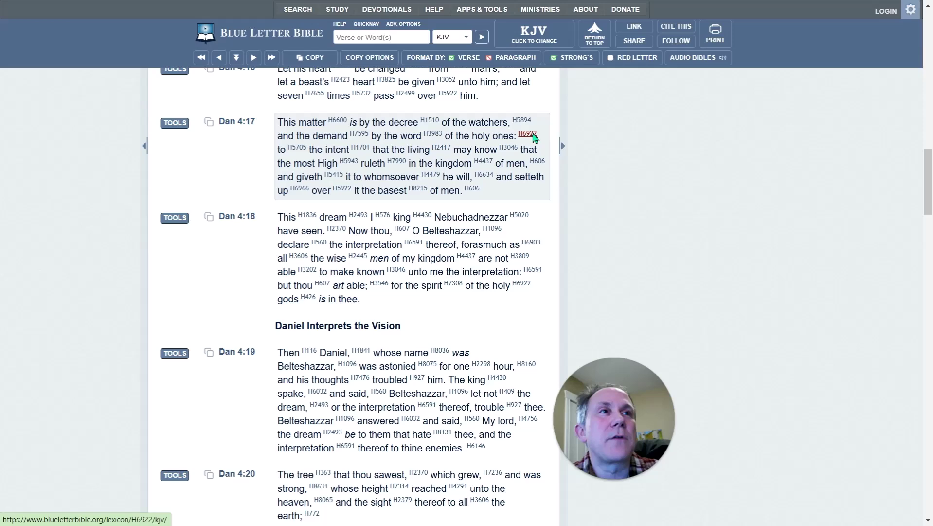
Open the Strong's H6922 (qadîš) lexicon entry linked from 'holy ones' in Dan 4:17.
click(528, 134)
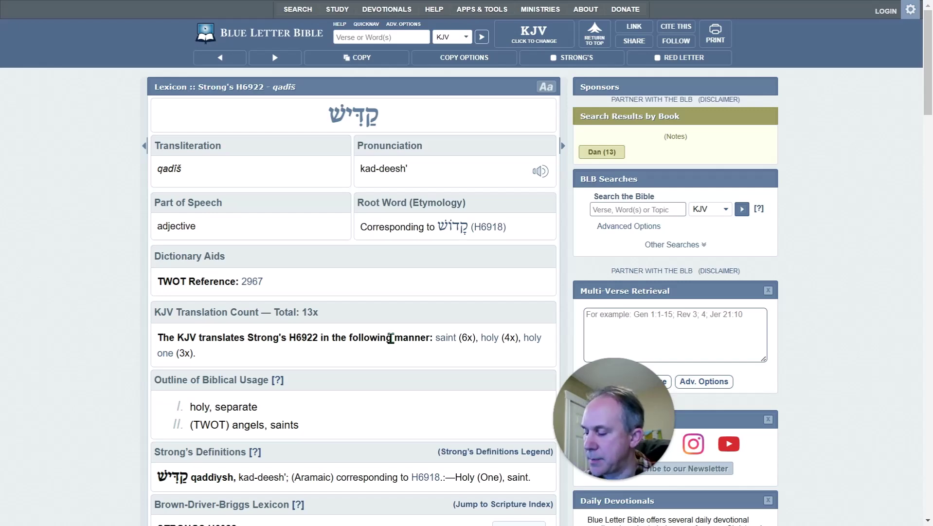
key(alt+Tab)
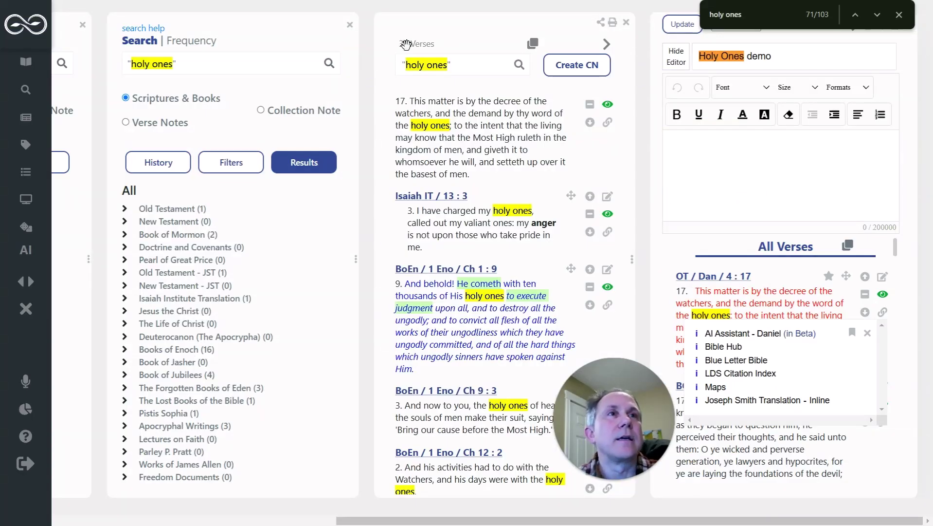
click(446, 69)
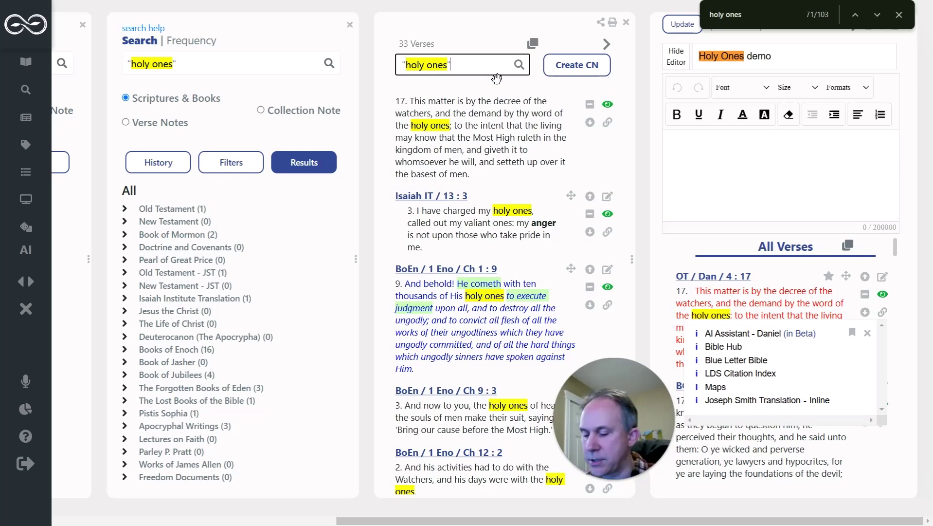
text(of)
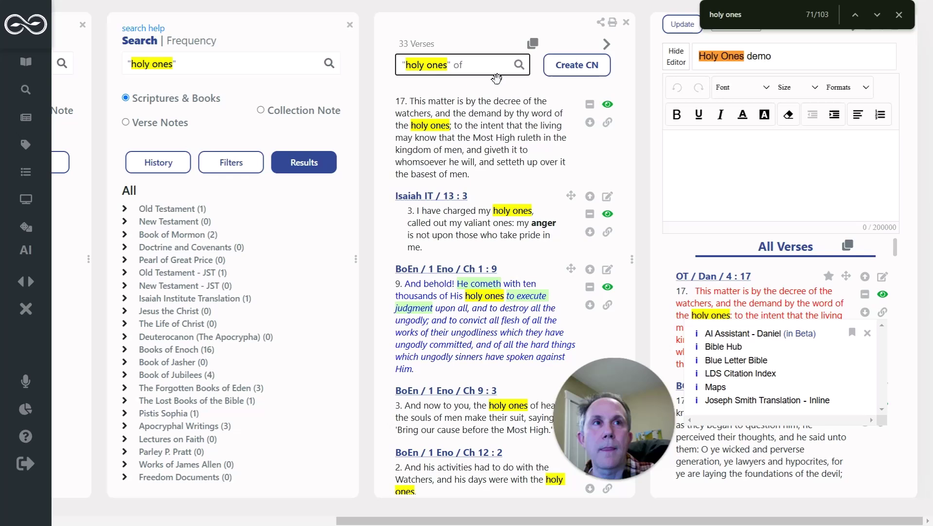
key(BackSpace)
text(r "holy one)
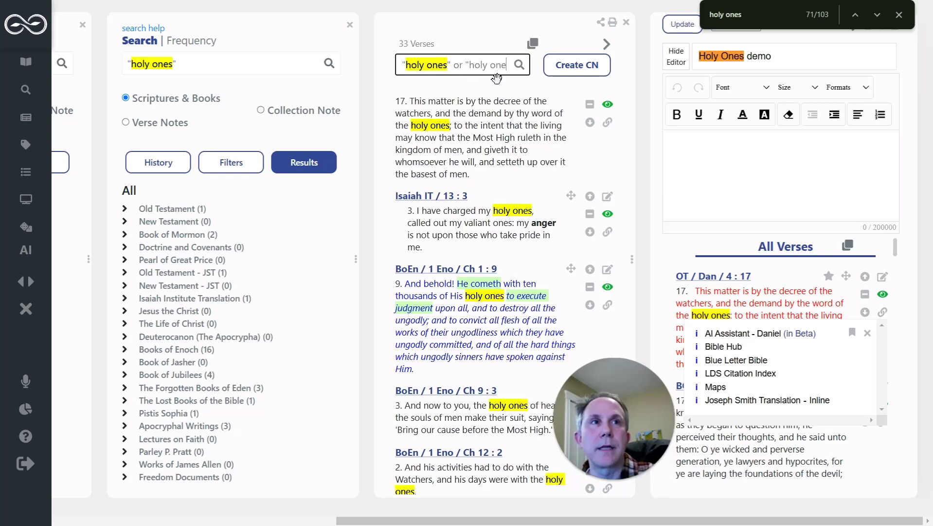
text(")
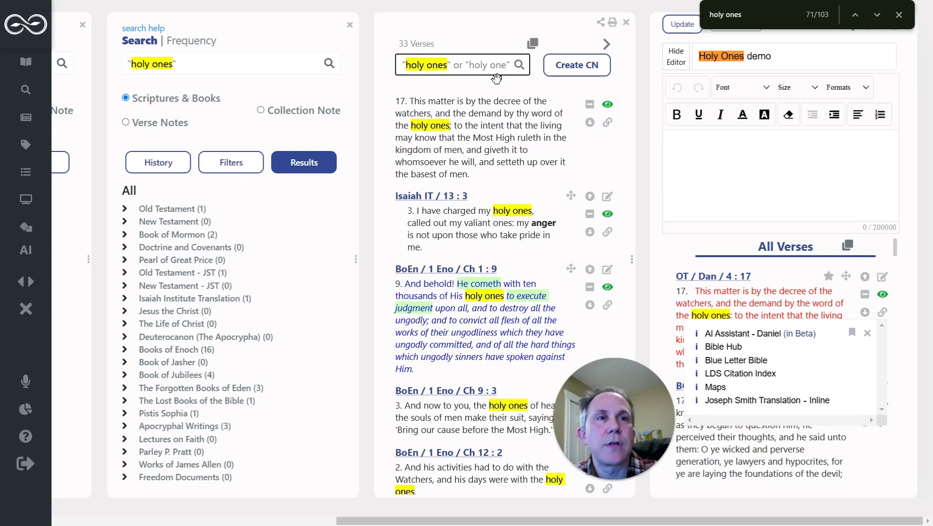
key(BackSpace)
key(BackSpace)
key(BackSpace)
key(BackSpace)
key(BackSpace)
key(BackSpace)
key(BackSpace)
key(BackSpace)
key(BackSpace)
key(BackSpace)
key(BackSpace)
key(BackSpace)
key(BackSpace)
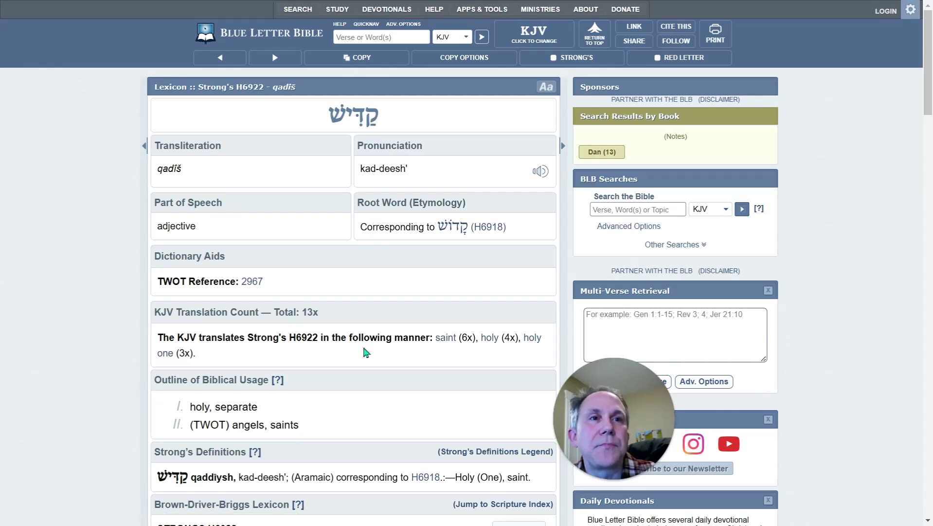
Show Strong's numbers in the 12 H6922 concordance verses, starting with Dan 4:8.
scroll(366, 352, down, 5)
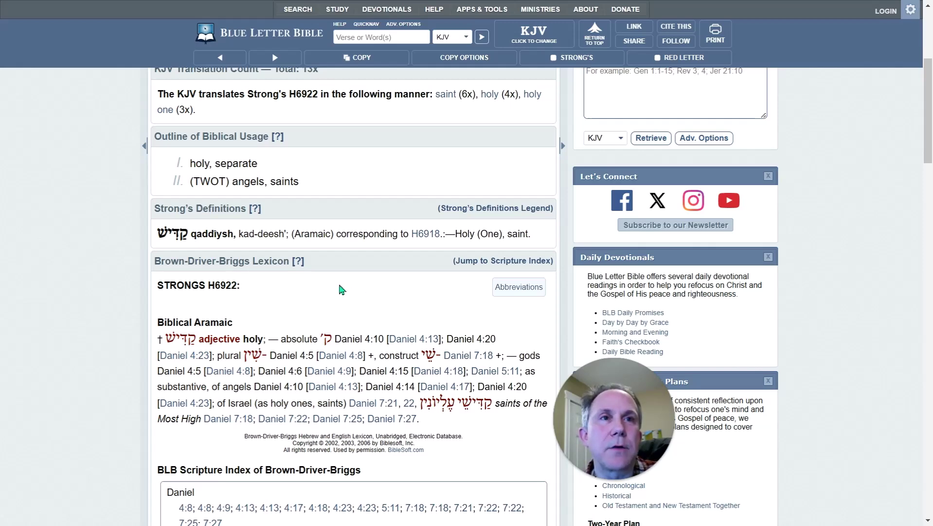
scroll(348, 313, down, 1)
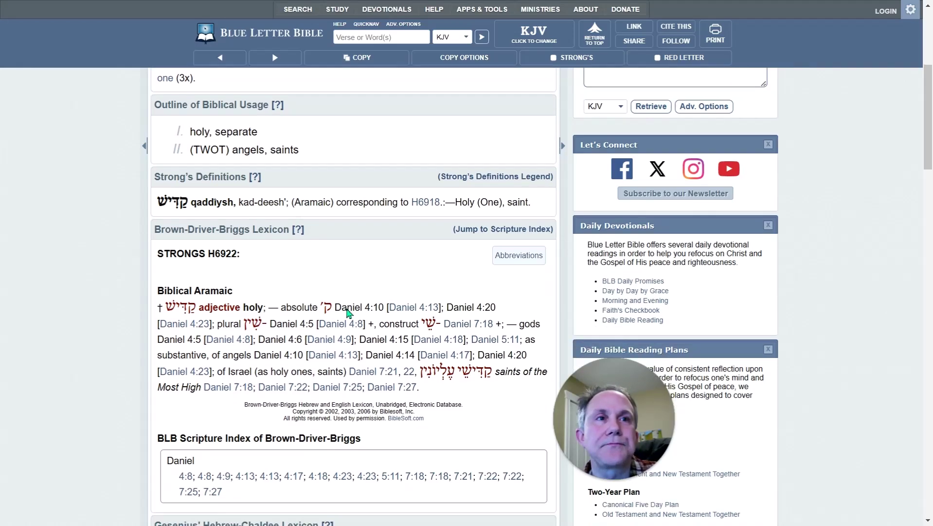
scroll(348, 313, down, 8)
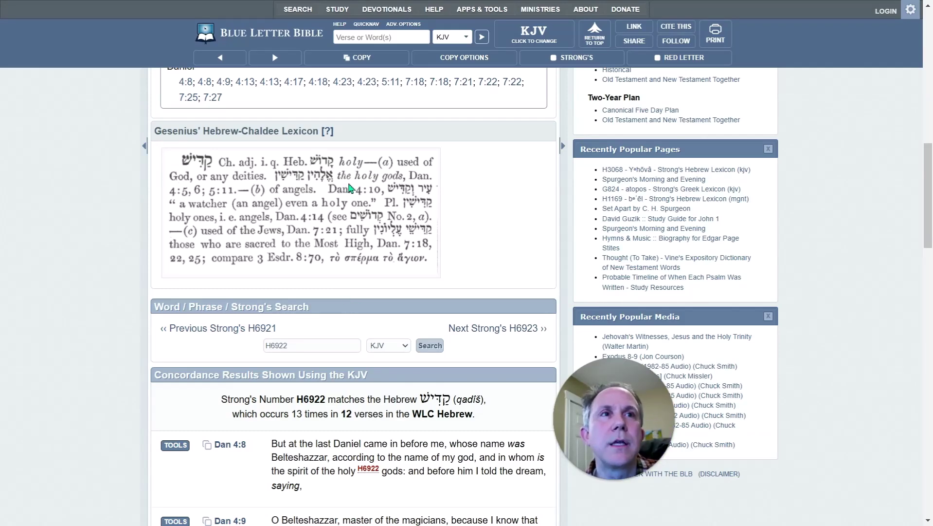
scroll(347, 267, down, 4)
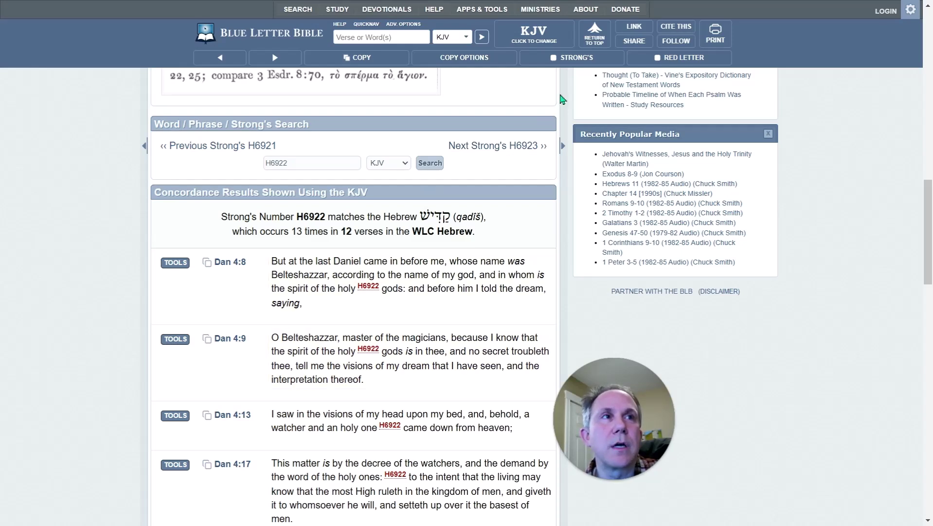
click(577, 61)
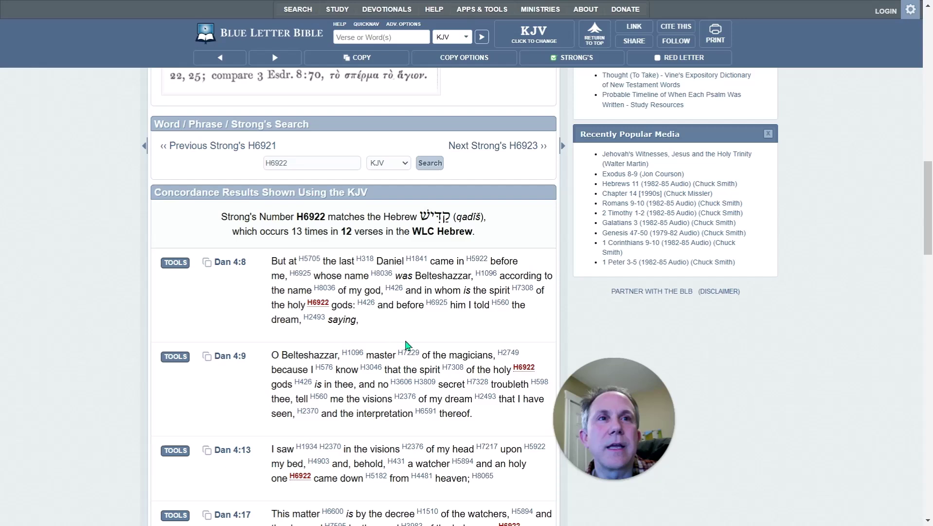
scroll(392, 343, down, 3)
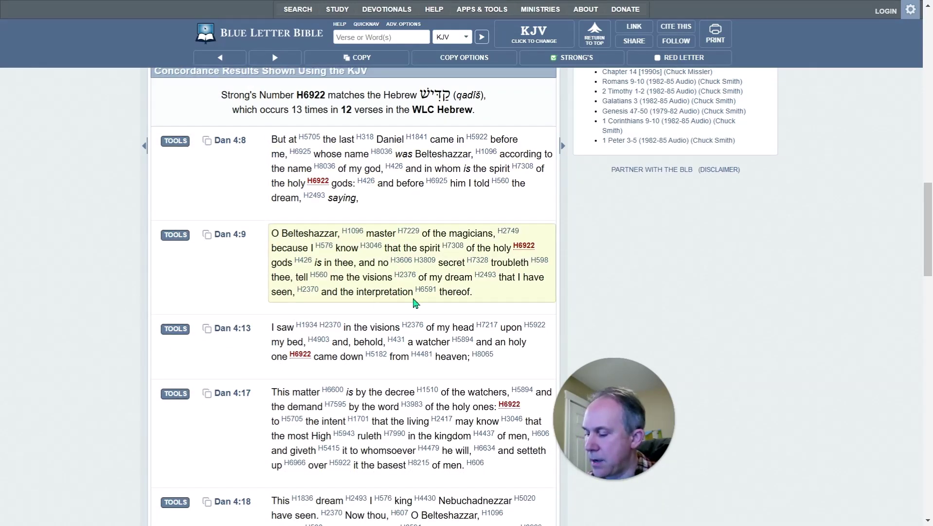
Back in Scripture Notes, close the find-in-page bar and the Dan 4:17 links popup.
key(alt+Tab)
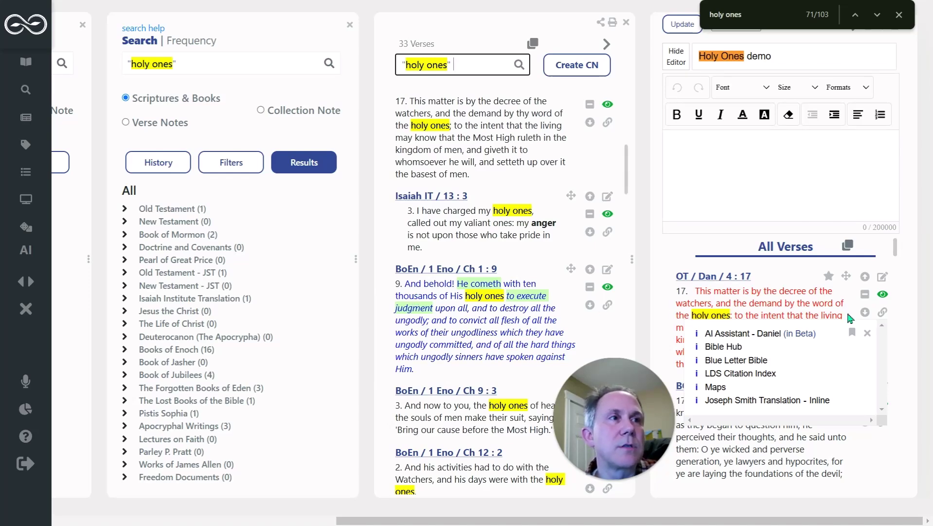
click(795, 179)
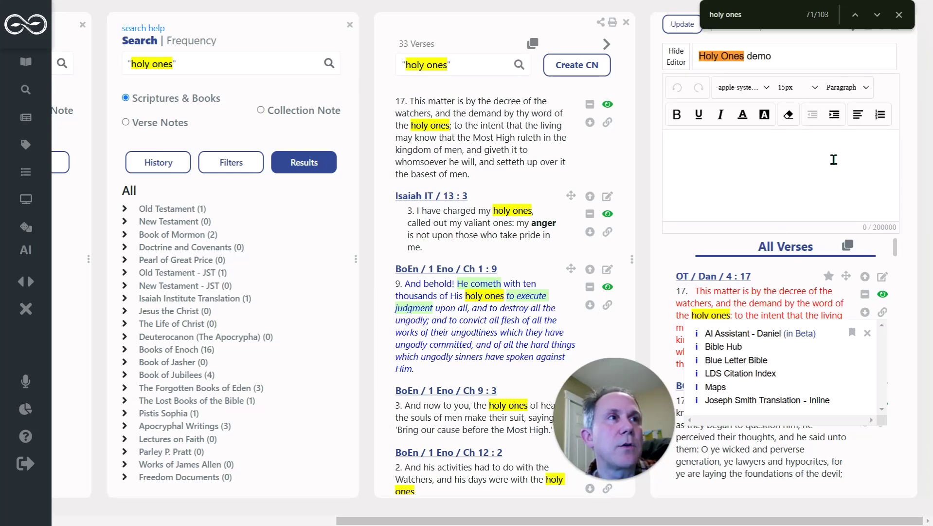
click(899, 16)
click(857, 26)
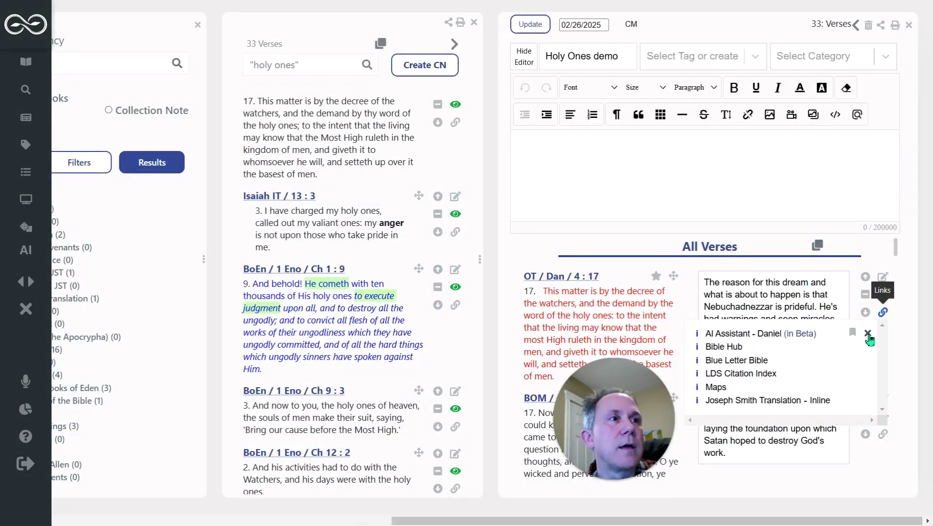
click(868, 333)
scroll(791, 322, down, 5)
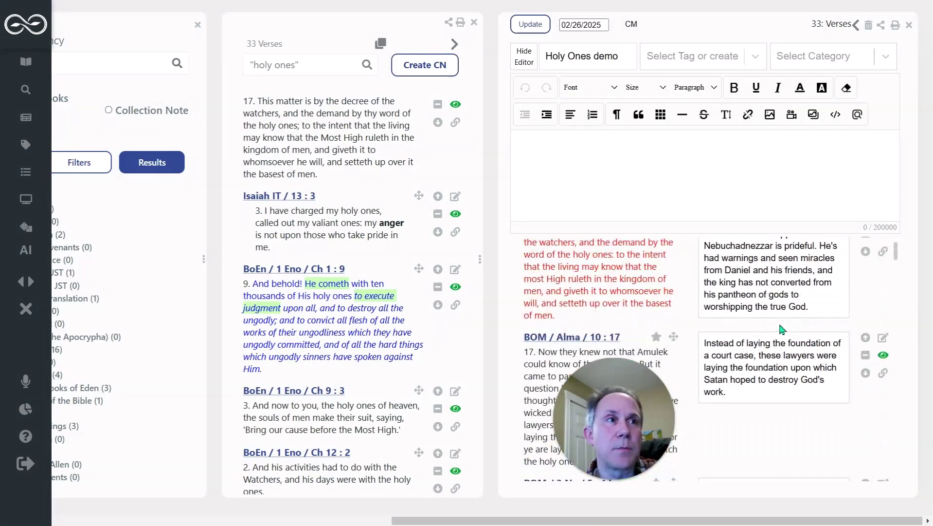
Tag the note with Saints and a newly created Holy Ones tag, then update it.
click(709, 58)
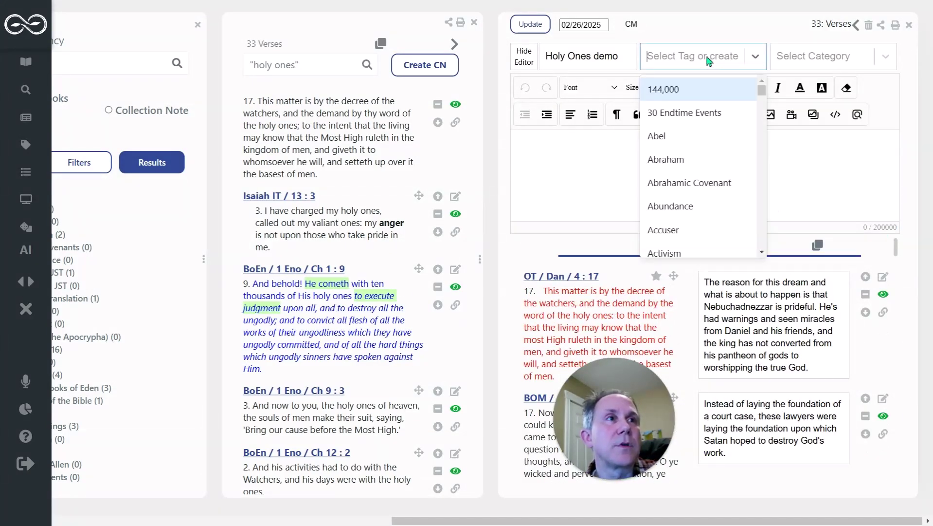
click(709, 58)
text(Saints)
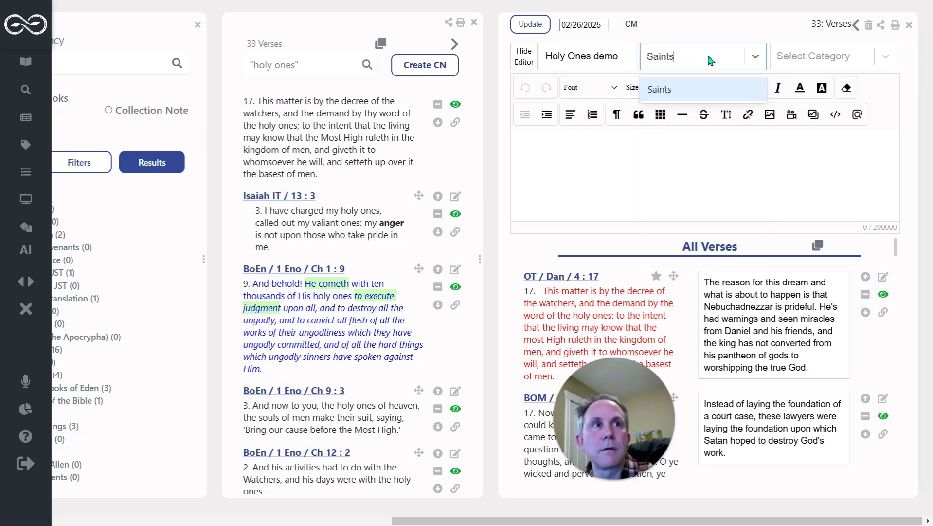
key(Return)
text(H)
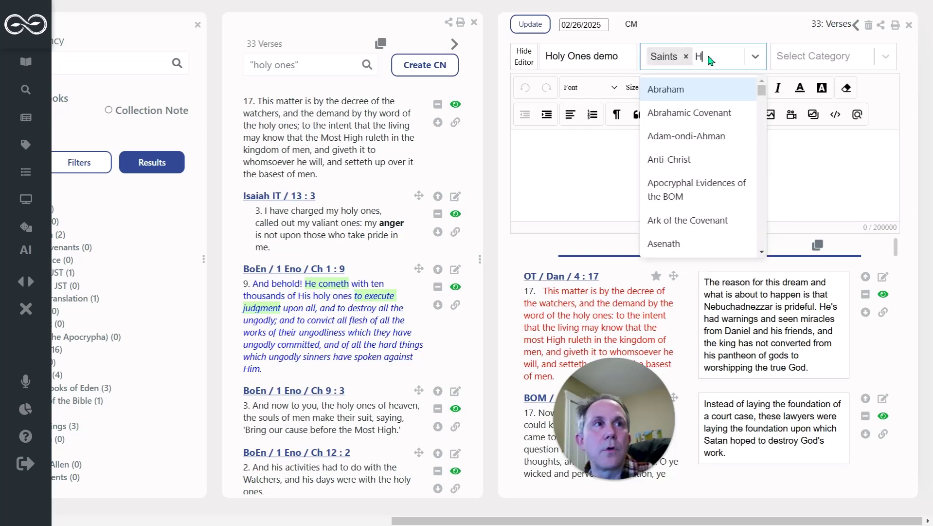
text(oly Ones)
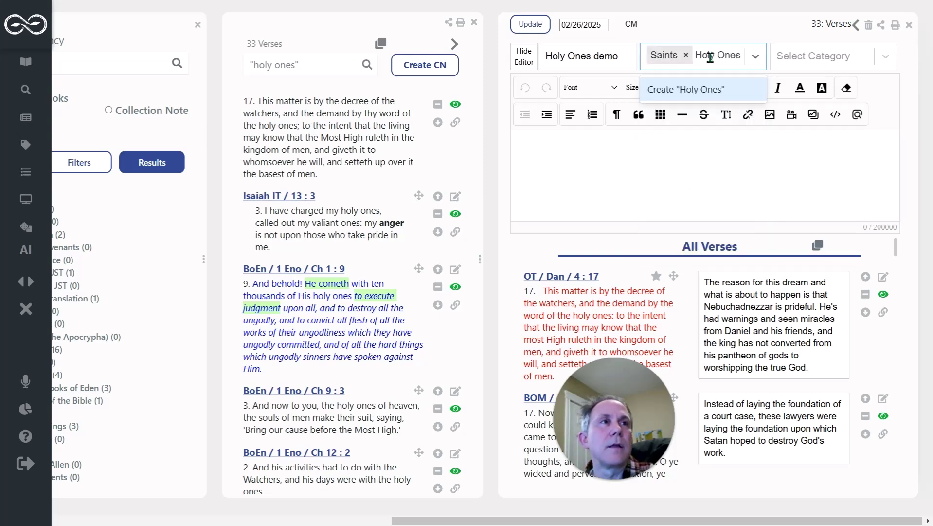
key(Return)
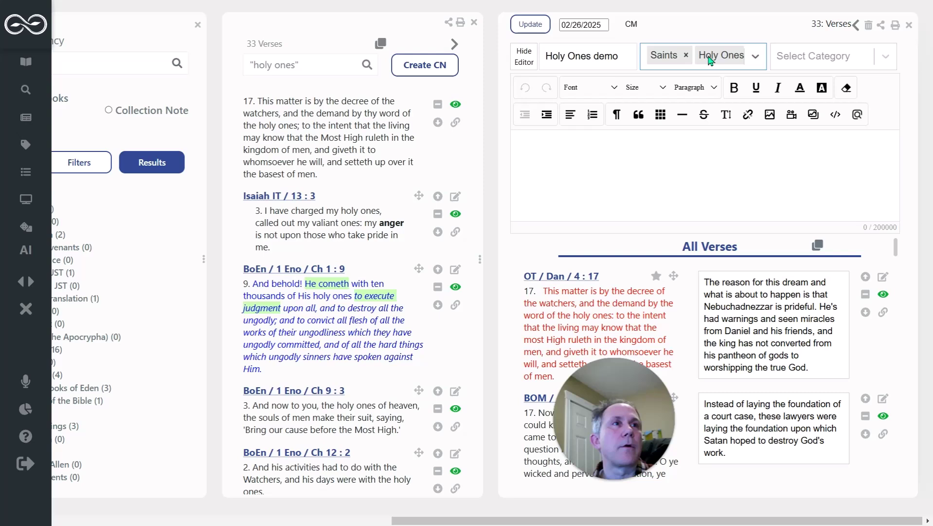
click(532, 30)
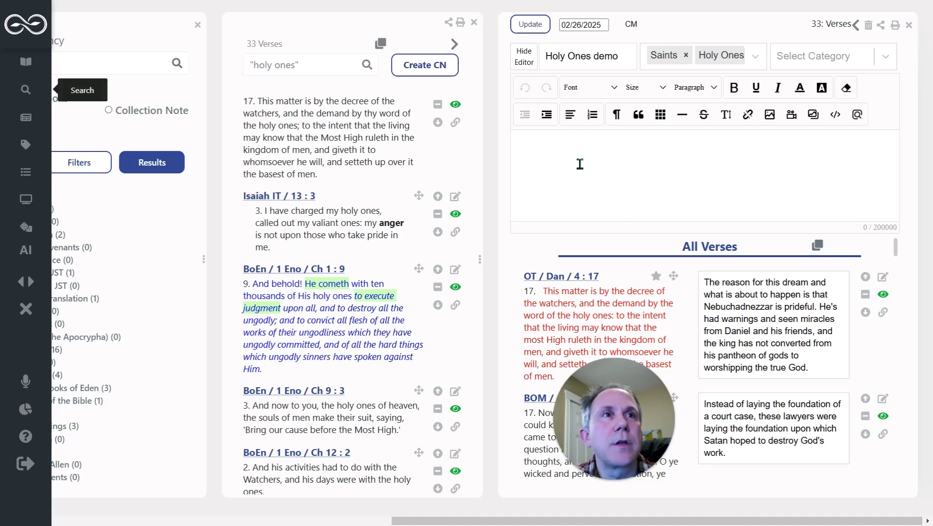
Search for "sanctified ones", returning Isaiah 13:3, 2 Nephi 23:3 and JST Isaiah 13:3.
click(26, 90)
click(774, 59)
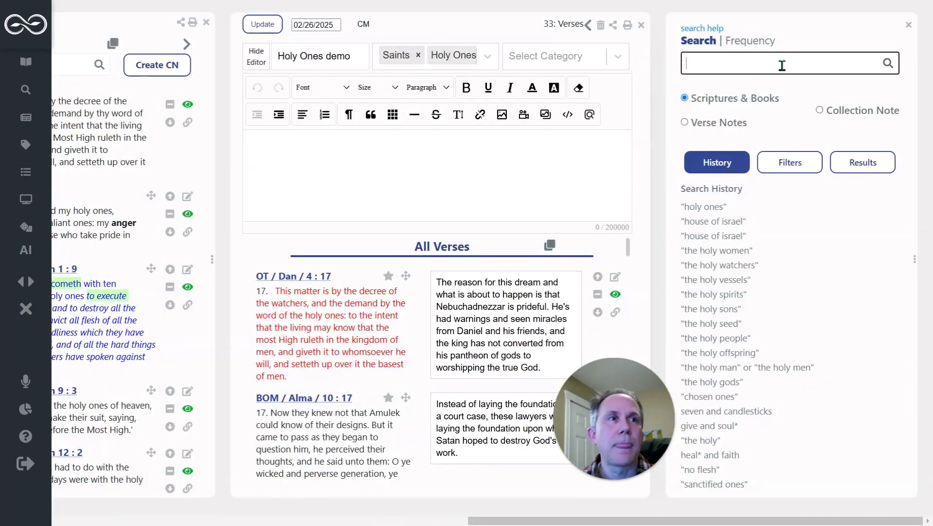
text("sanct)
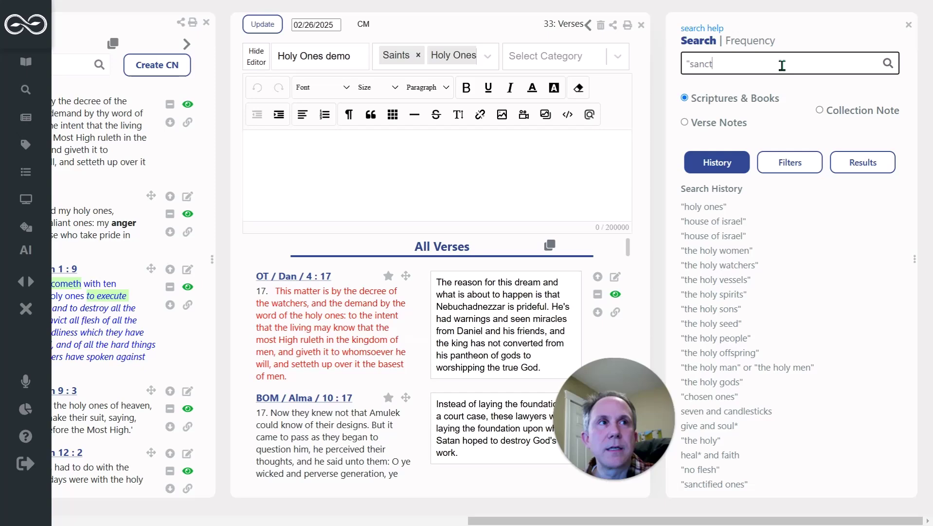
text(ified ones")
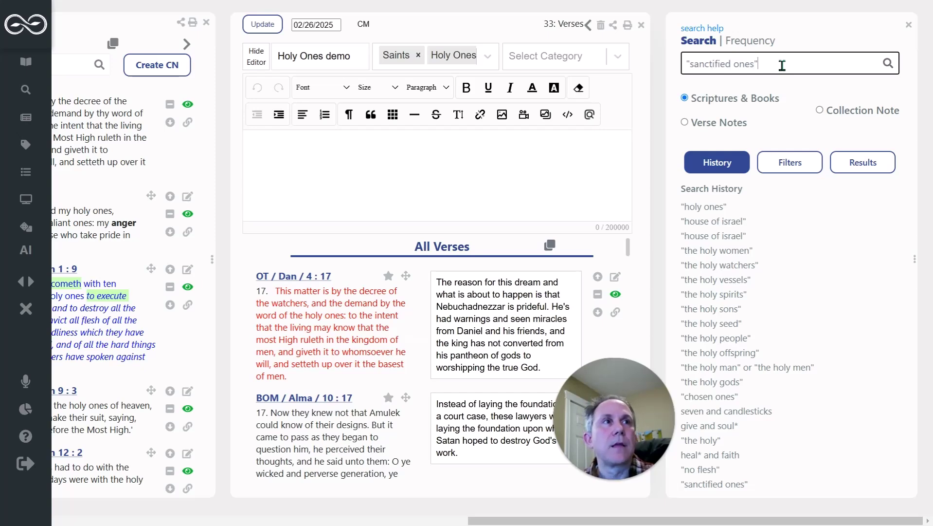
key(Return)
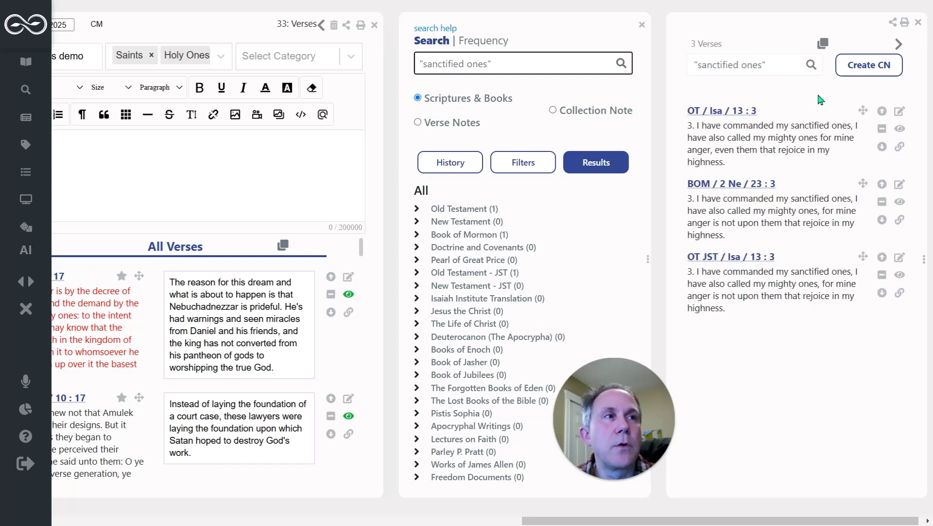
Check all three 'sanctified ones' verses and drag them into the Holy Ones demo note.
click(823, 44)
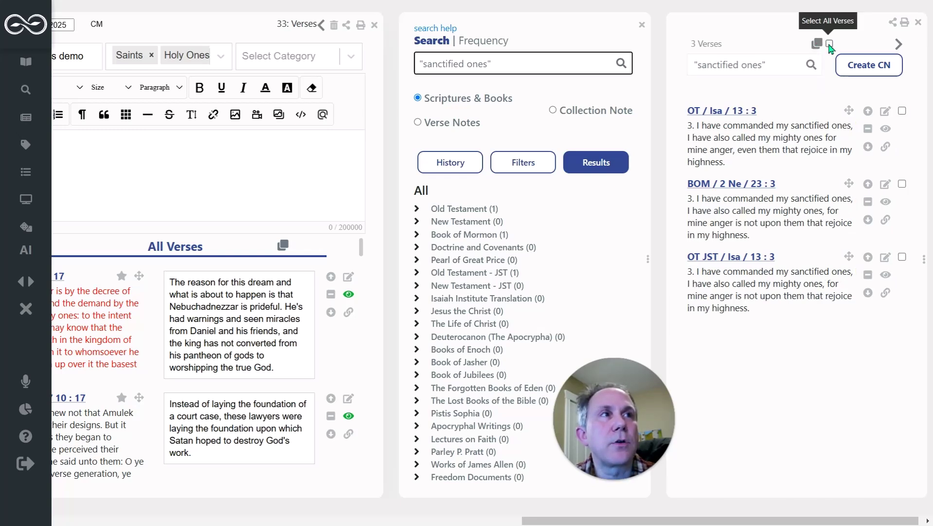
click(829, 44)
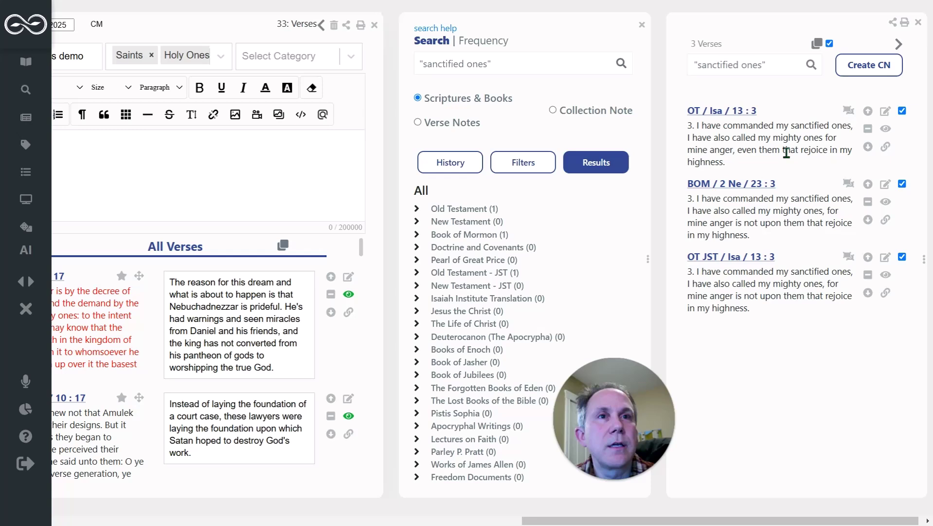
click(829, 45)
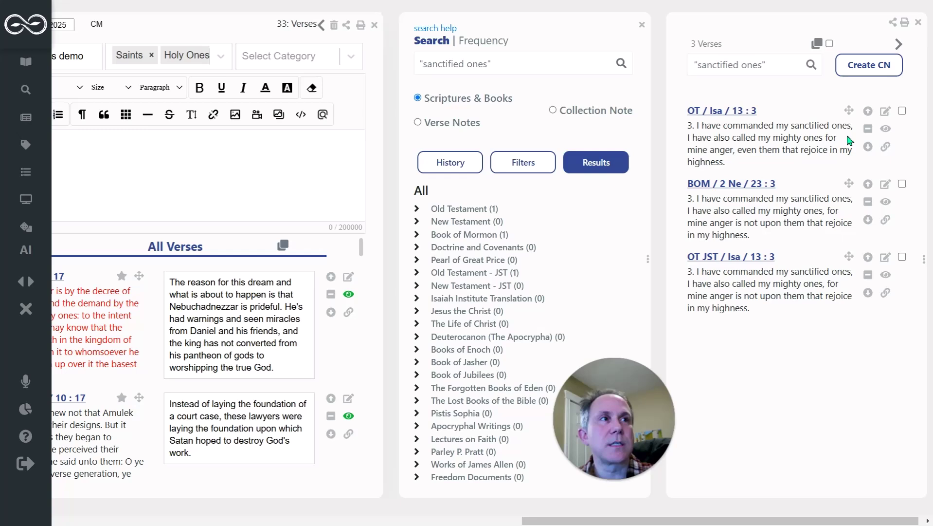
click(830, 44)
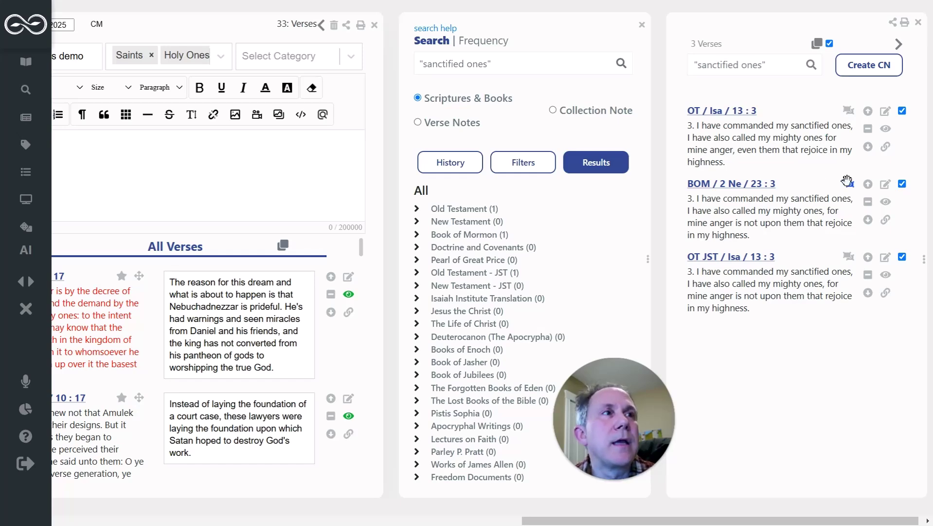
drag(835, 183, 281, 318)
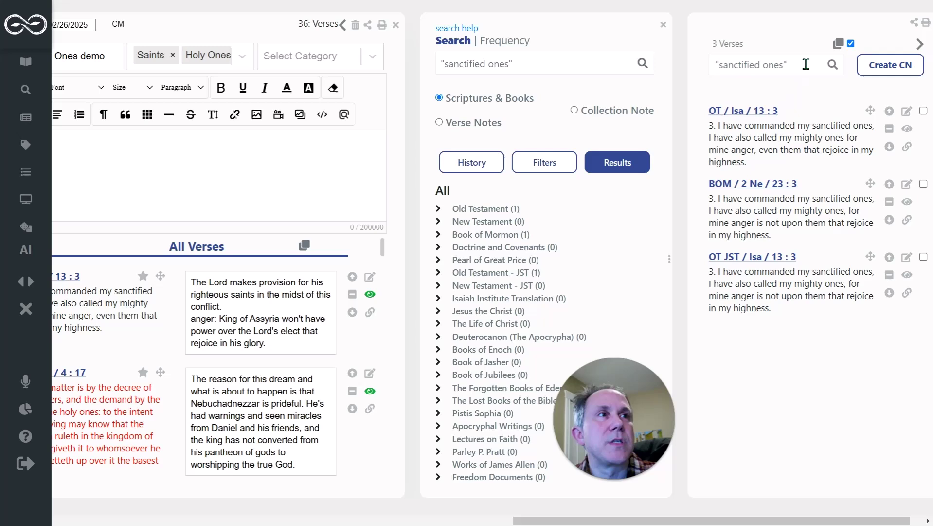
Replace the search phrase with 'the holy' and run it, returning 1617 verses.
drag(806, 65, 705, 61)
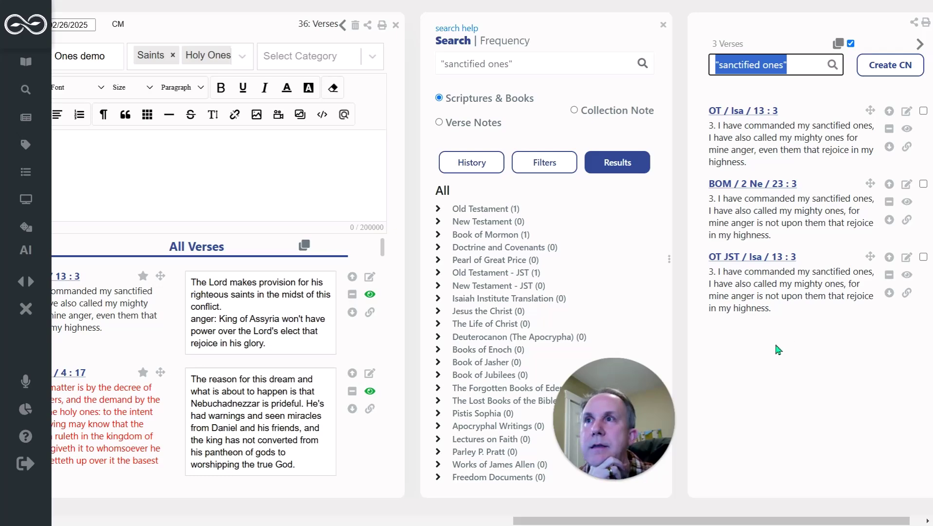
drag(546, 517, 492, 522)
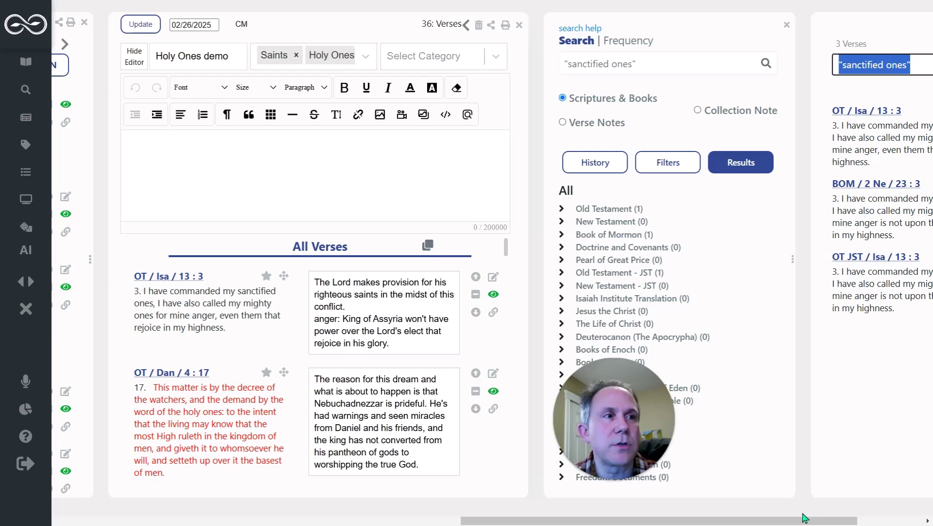
drag(810, 521, 875, 522)
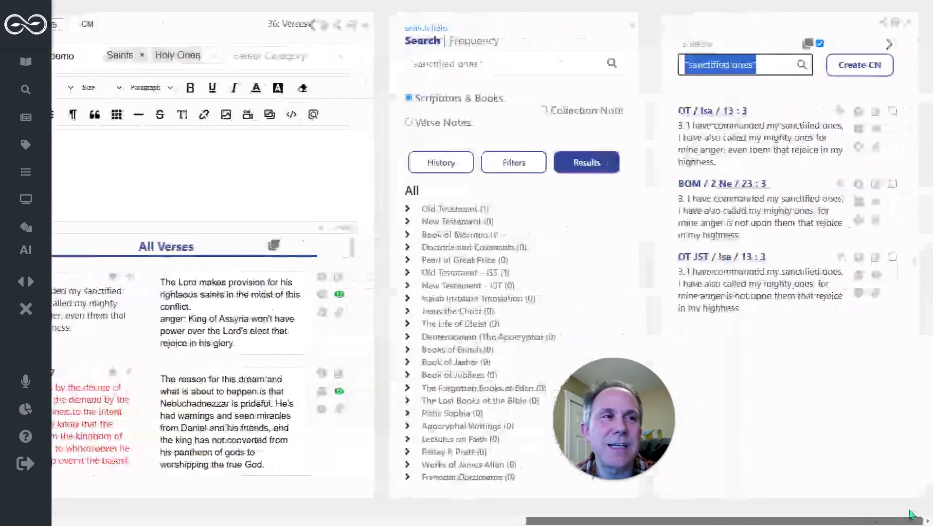
drag(770, 68, 664, 68)
text("the )
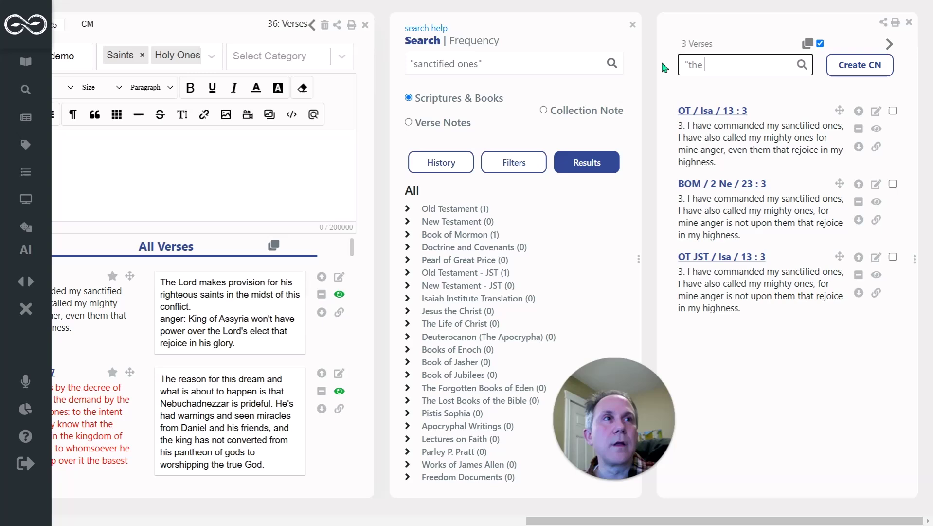
text(holy")
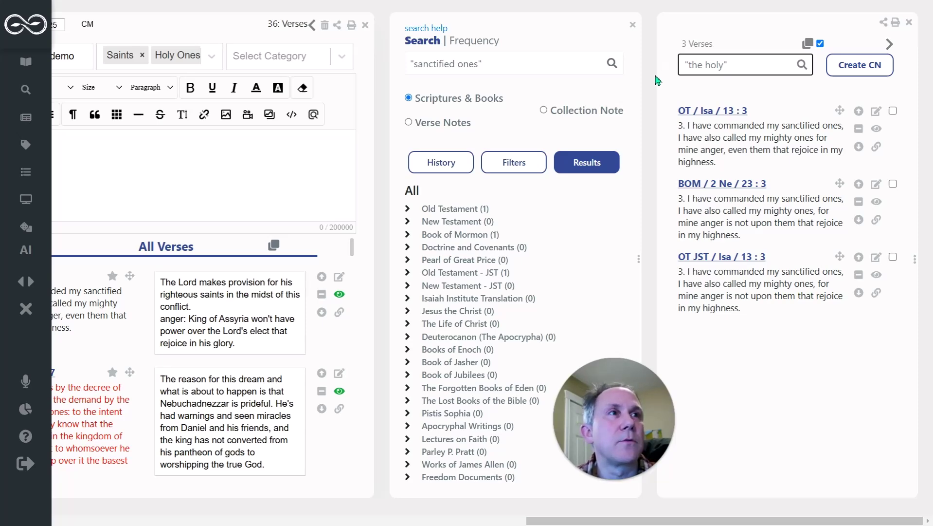
key(Return)
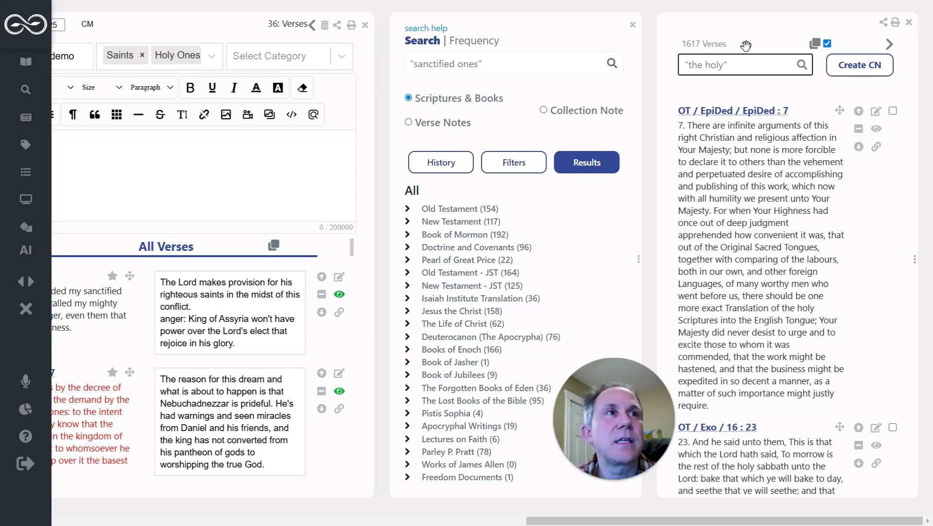
scroll(772, 191, down, 7)
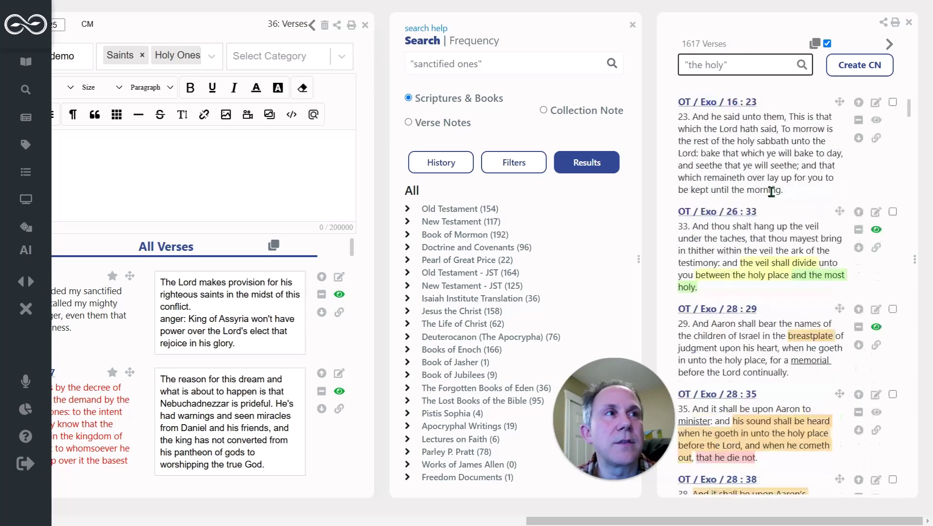
scroll(772, 191, up, 7)
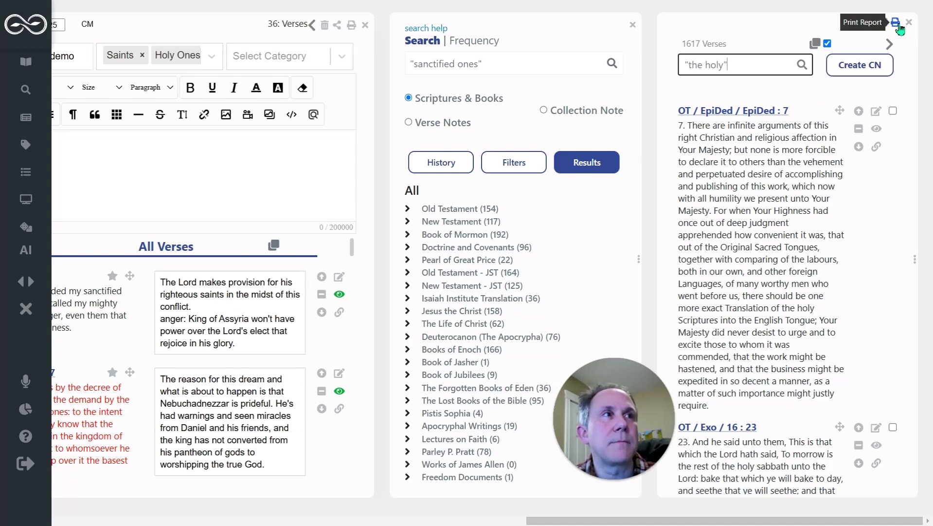
Open the 'the holy' results as a printable report, scroll it, and select all its text.
click(896, 24)
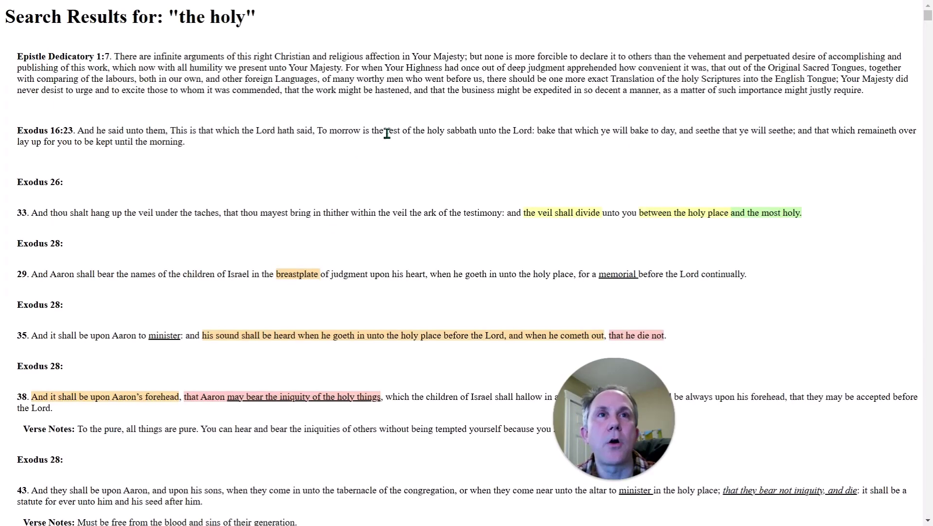
scroll(382, 171, down, 20)
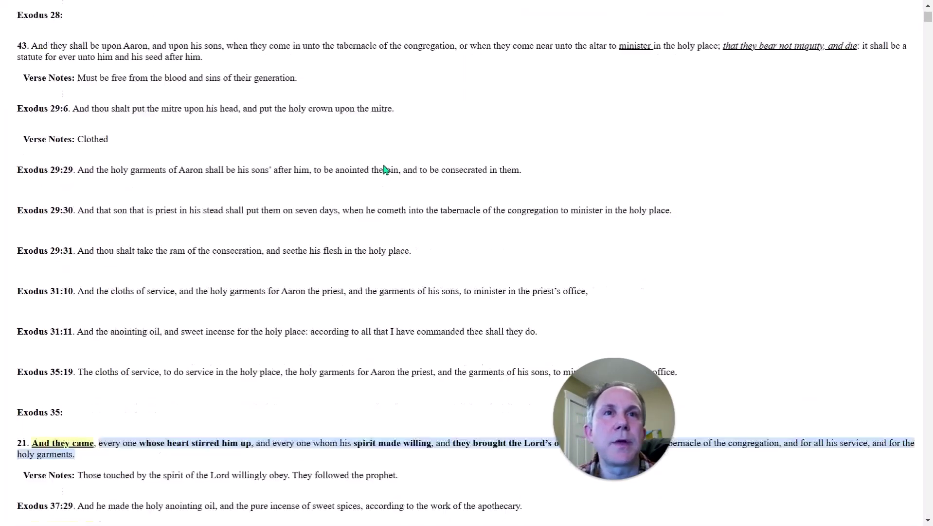
scroll(385, 197, down, 1)
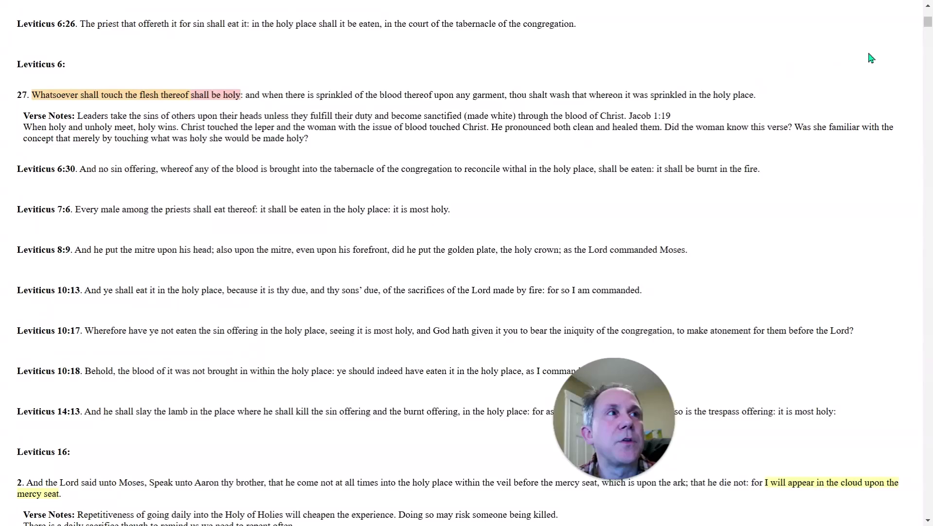
mouse_move(927, 25)
mouse_down()
mouse_move(922, 346)
mouse_move(928, 12)
mouse_up()
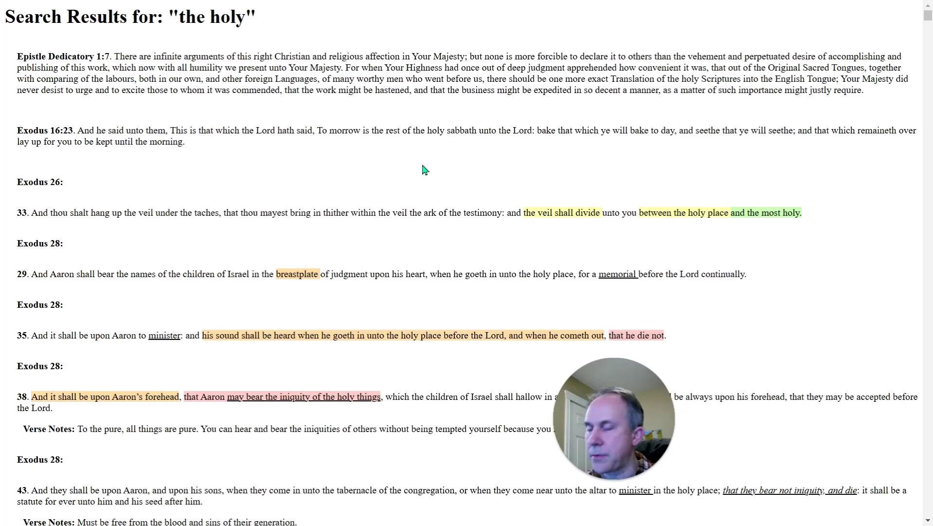
key(ctrl+a)
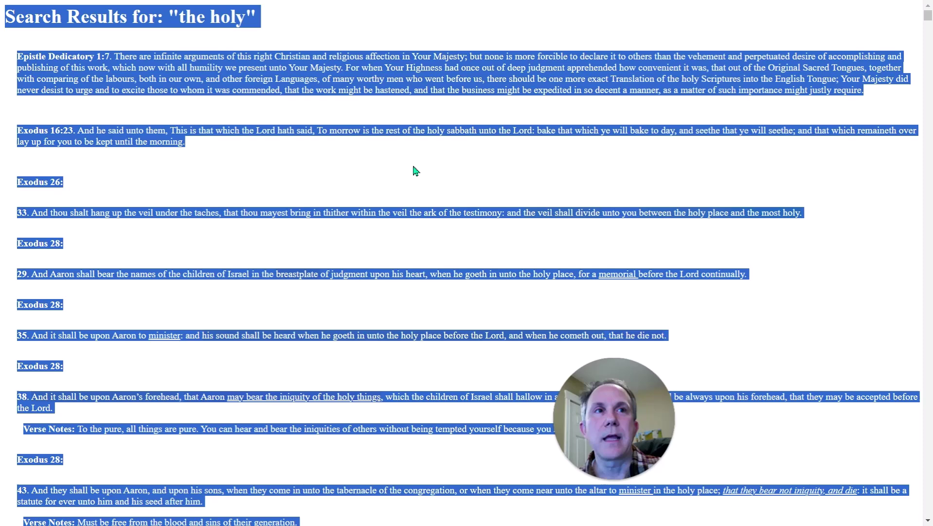
click(416, 168)
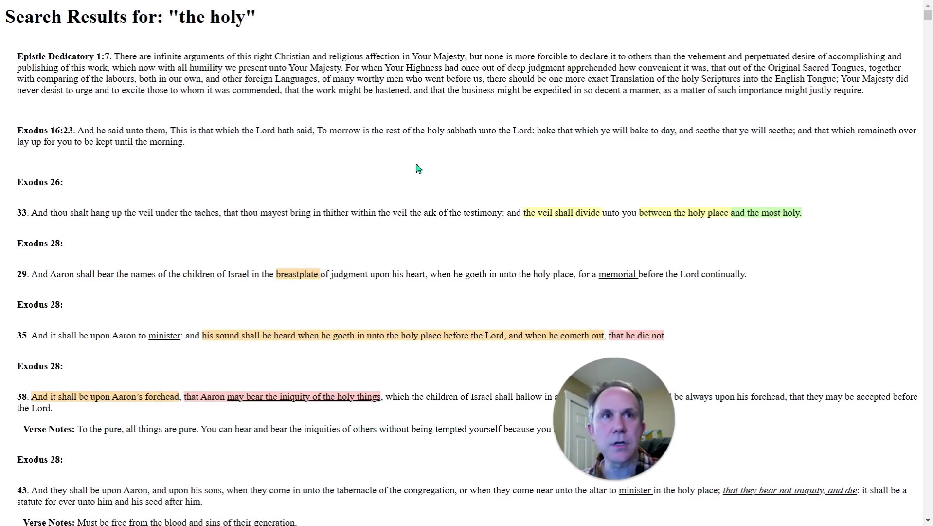
In Excel's Sheet6, widen column A slightly and return the selection to cell A3.
key(alt+Tab)
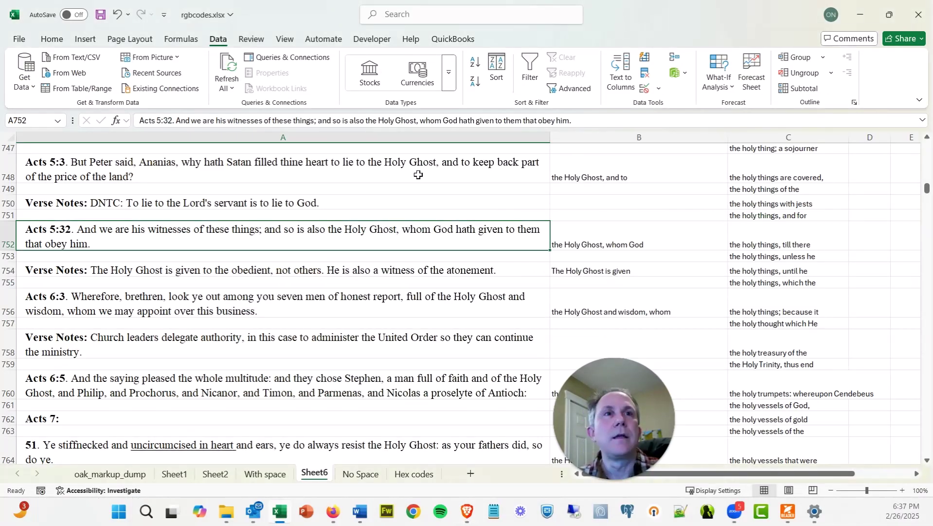
click(348, 198)
key(ctrl+Home)
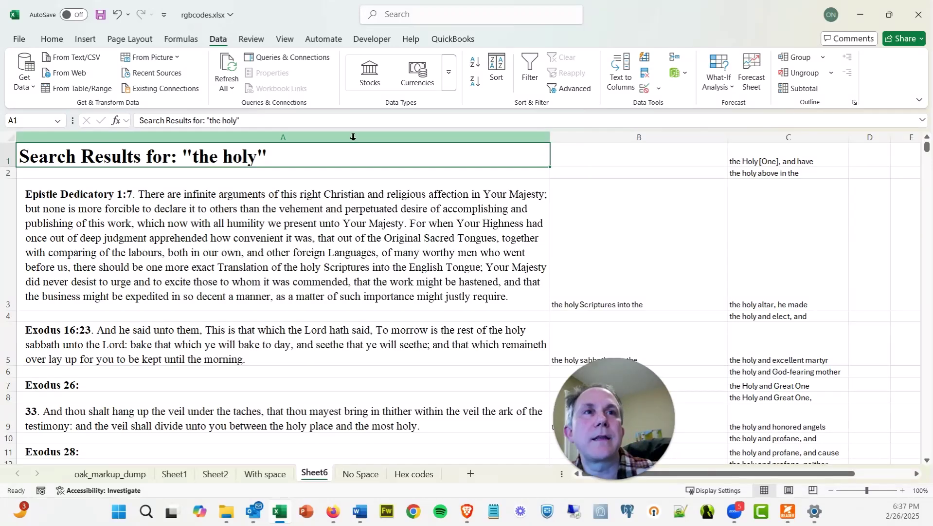
click(350, 137)
click(341, 226)
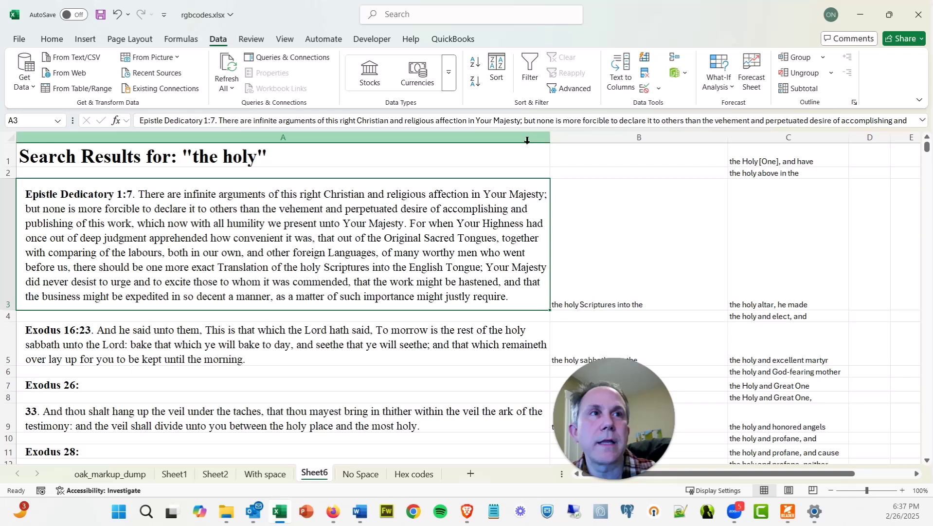
mouse_move(552, 138)
mouse_down()
mouse_move(600, 137)
mouse_move(560, 140)
mouse_up()
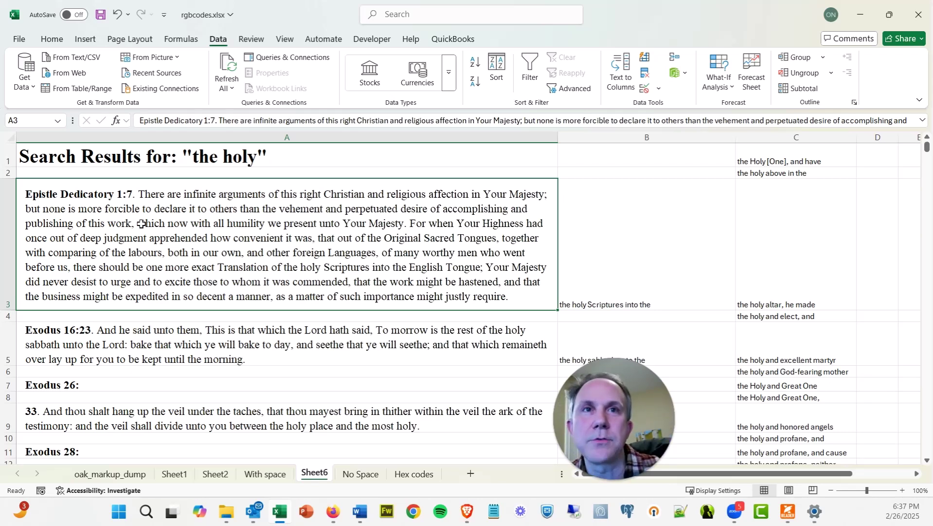
click(11, 228)
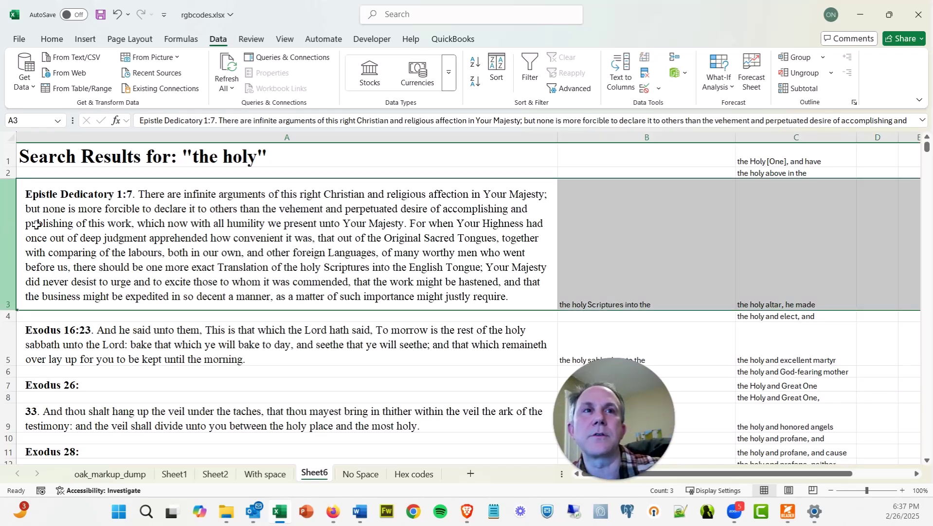
click(174, 221)
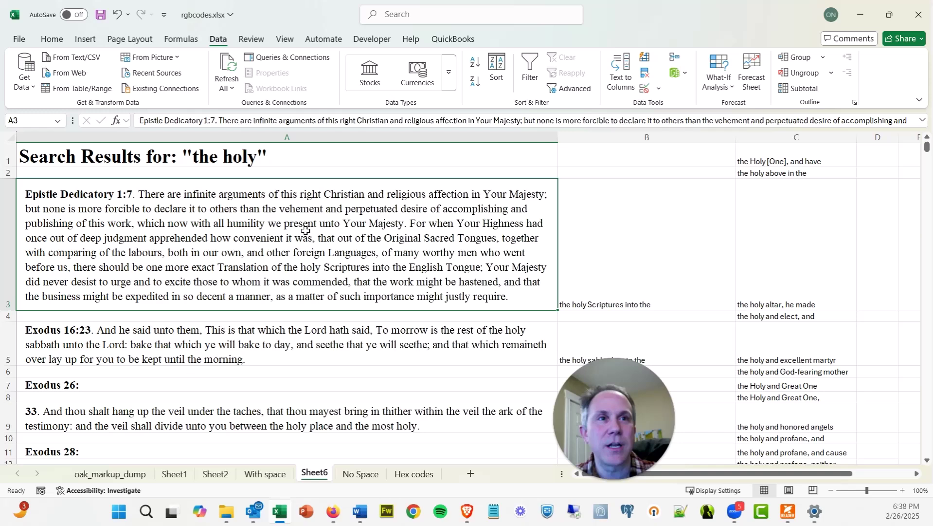
click(642, 243)
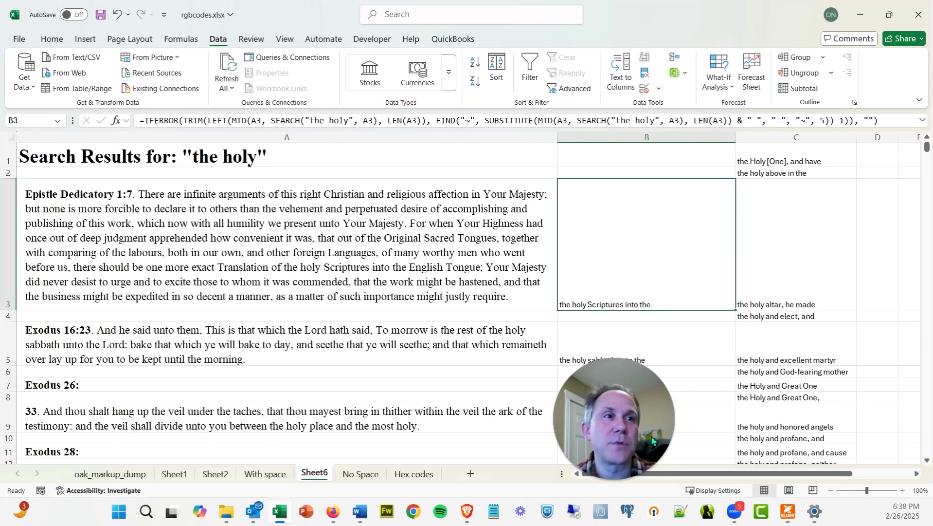
drag(614, 427, 776, 425)
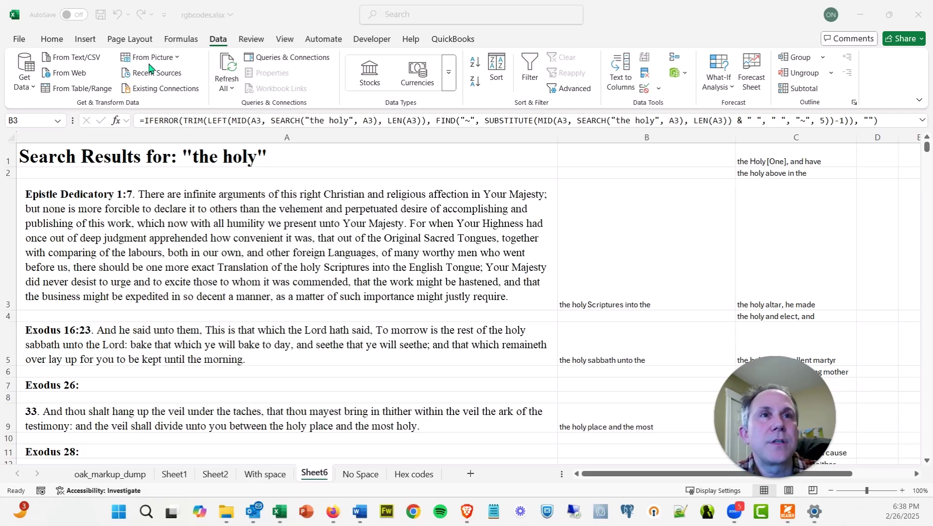
click(159, 124)
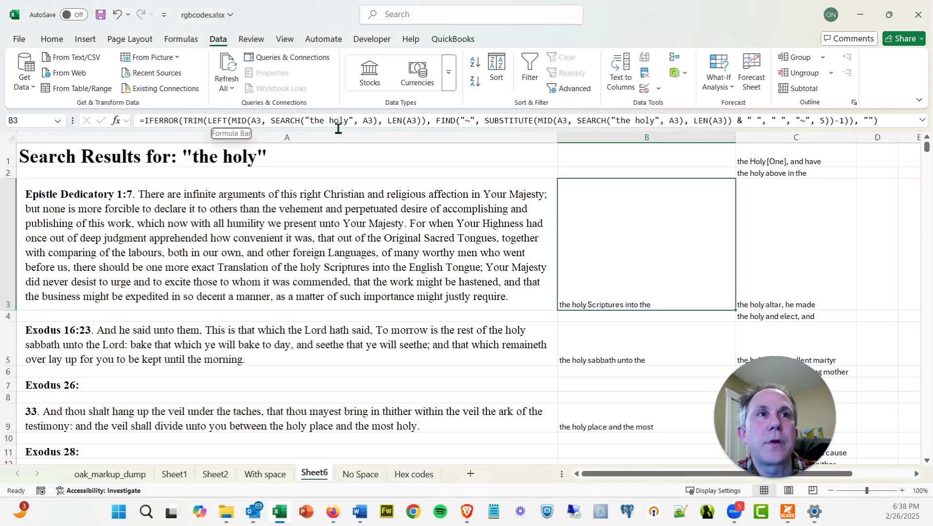
double_click(645, 239)
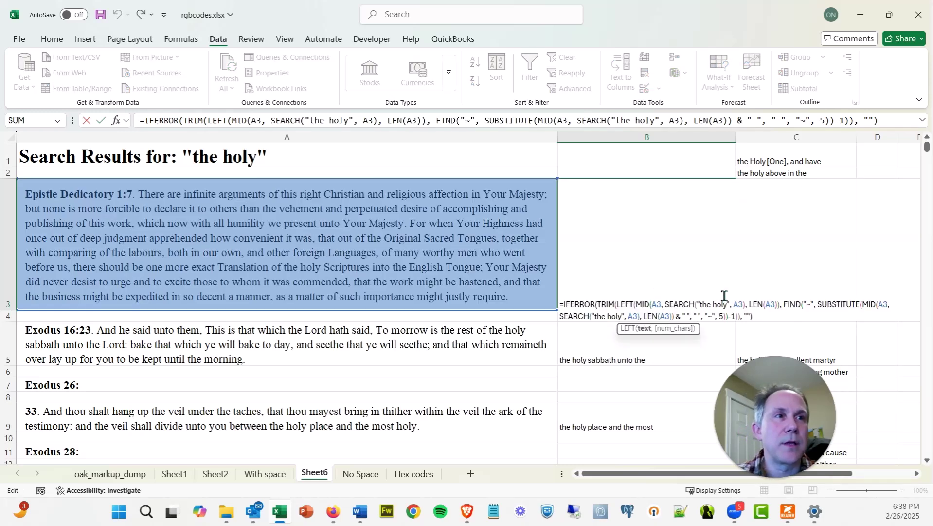
drag(565, 305, 769, 317)
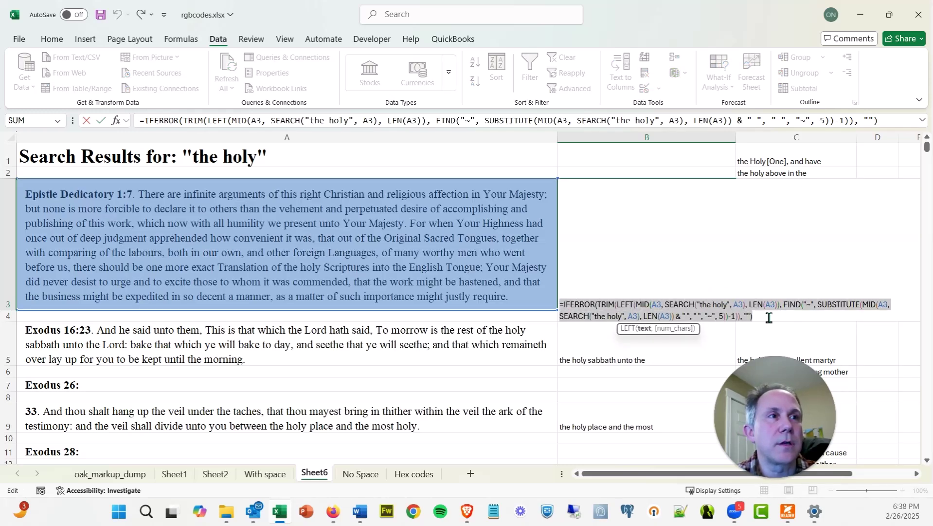
click(671, 273)
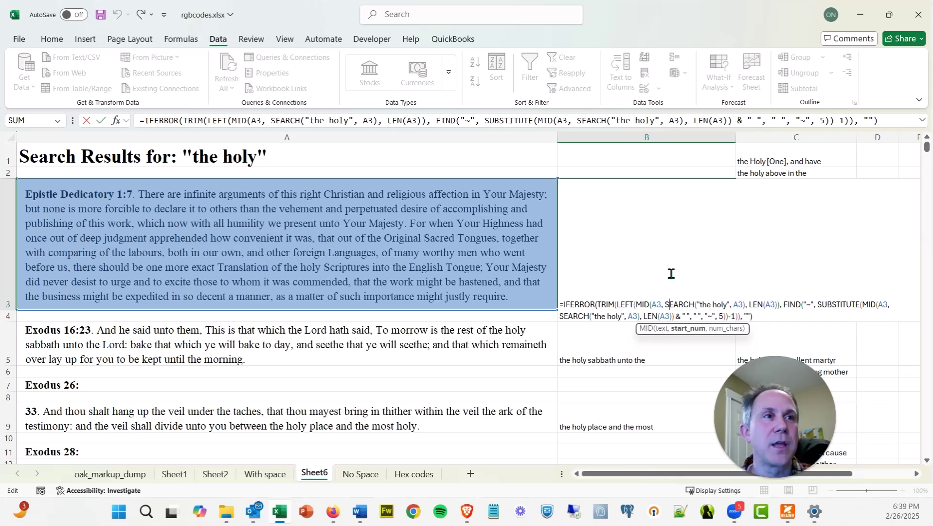
key(ctrl+Return)
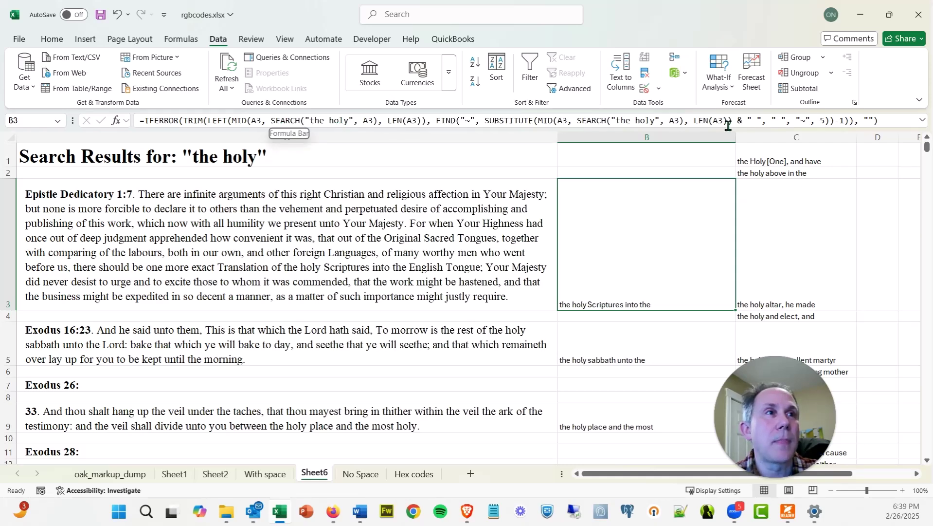
Commit B3's IFERROR/TRIM/MID formula so it reads 'the holy Scriptures into the'.
click(822, 122)
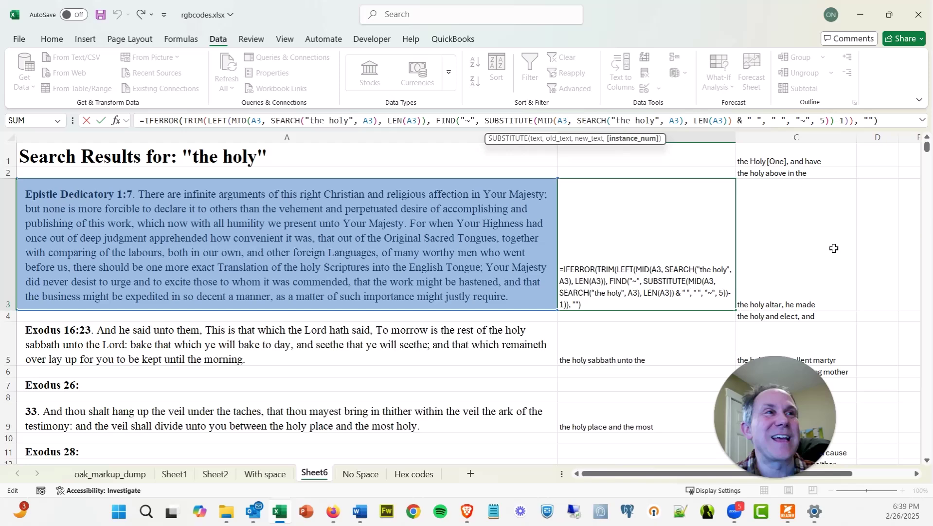
key(Return)
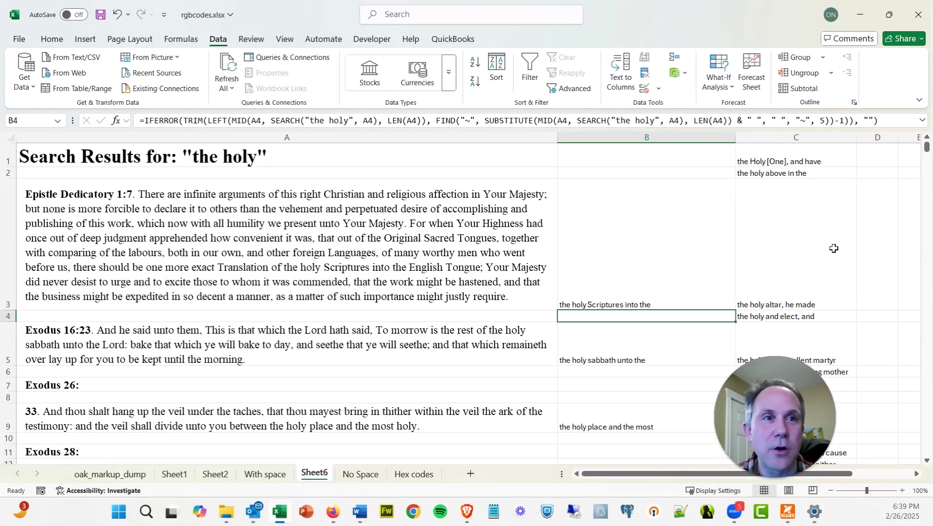
key(Up)
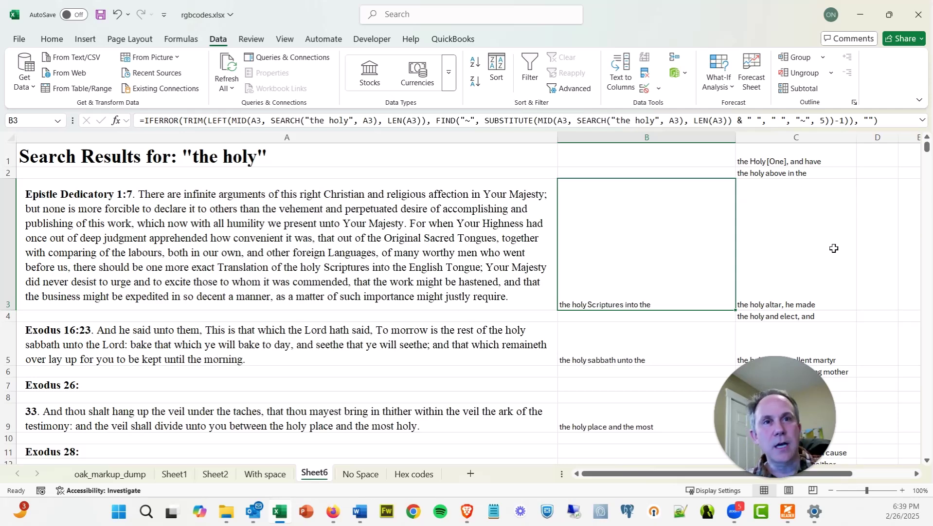
click(796, 219)
right_click(795, 218)
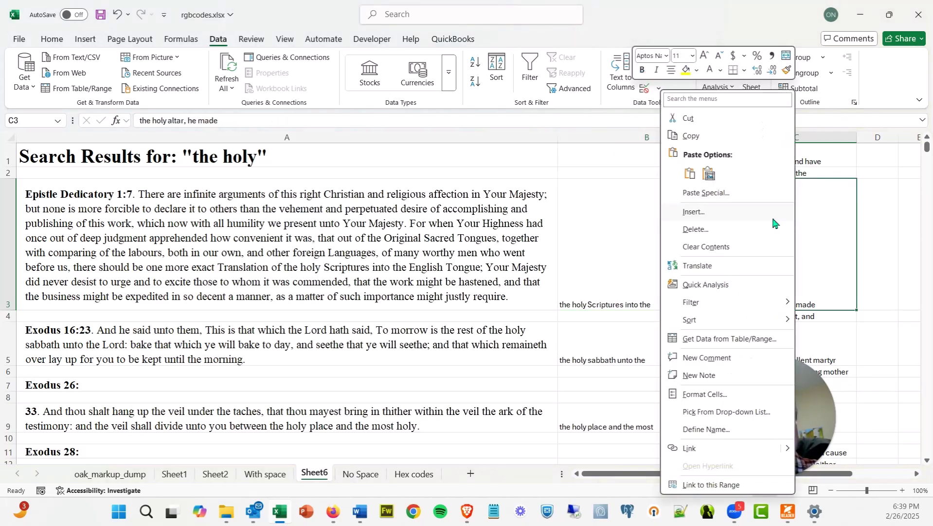
click(708, 193)
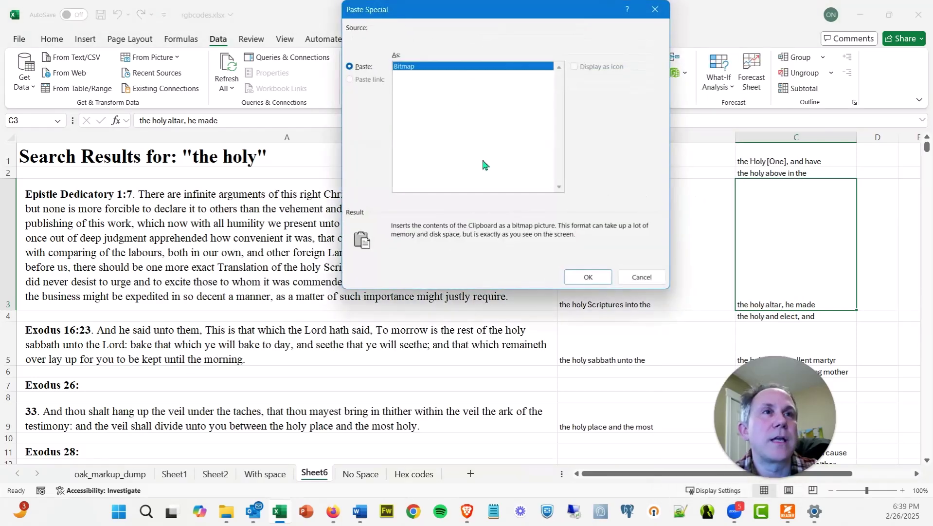
click(642, 277)
drag(640, 250, 636, 378)
key(ctrl+c)
click(768, 232)
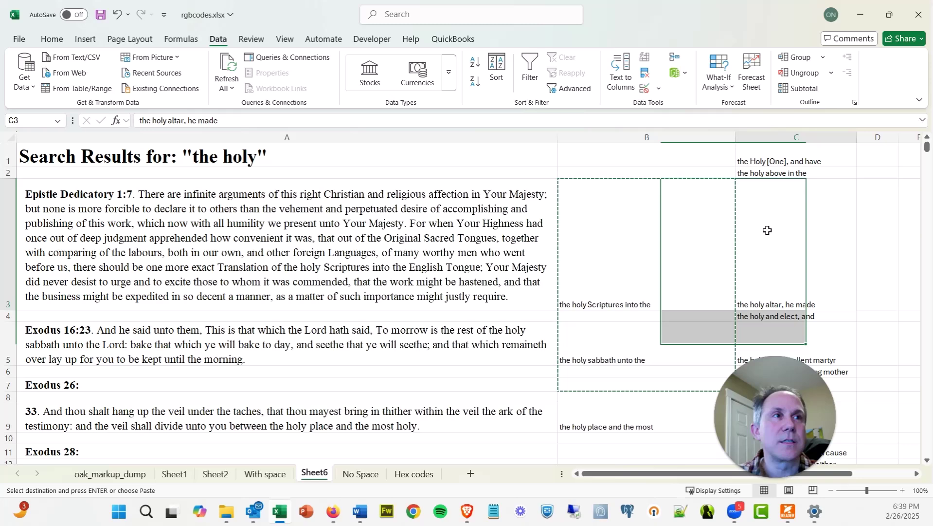
right_click(767, 233)
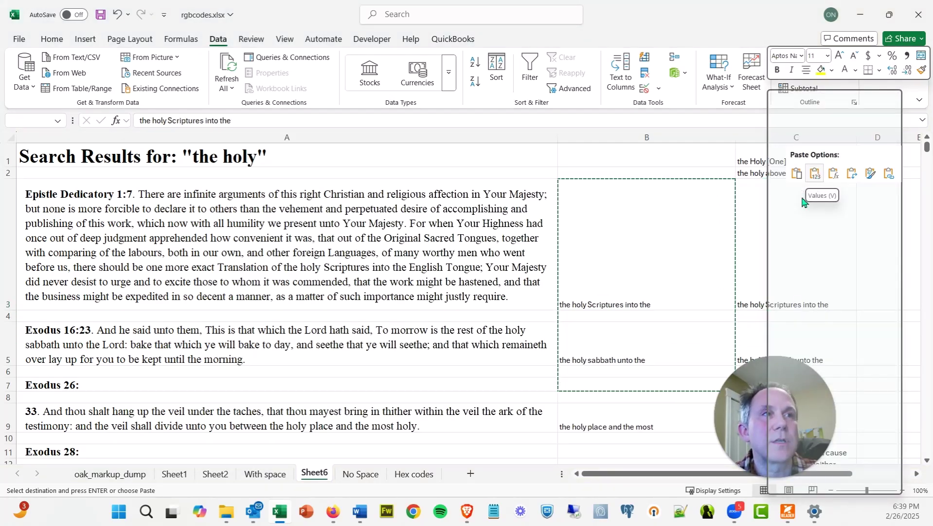
key(Escape)
key(Escape)
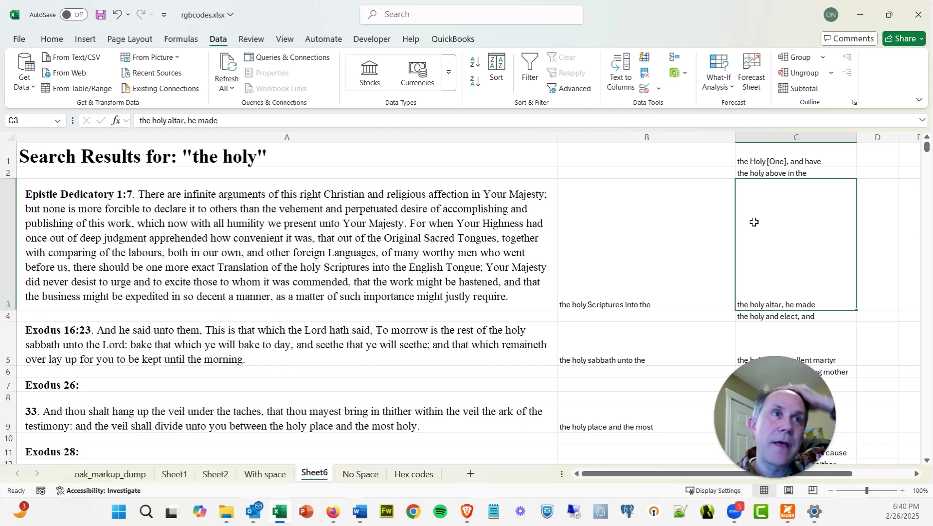
click(775, 140)
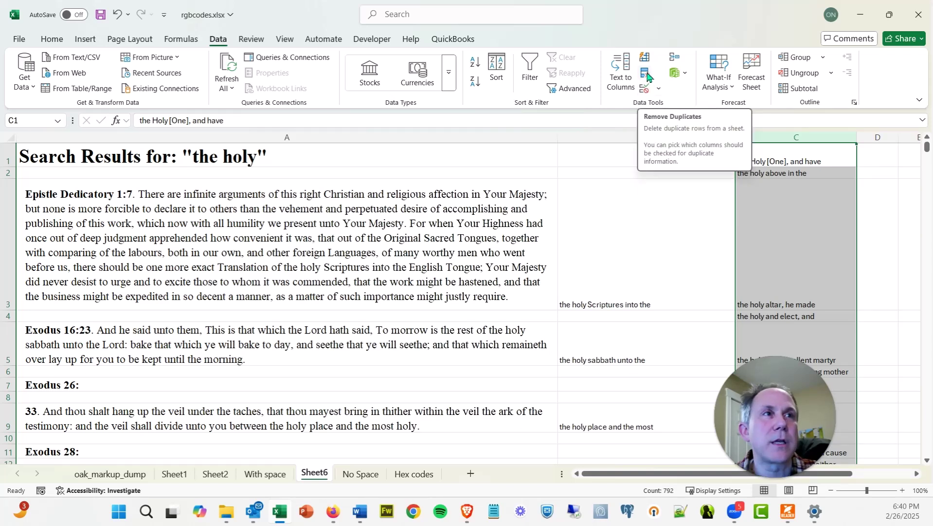
click(778, 304)
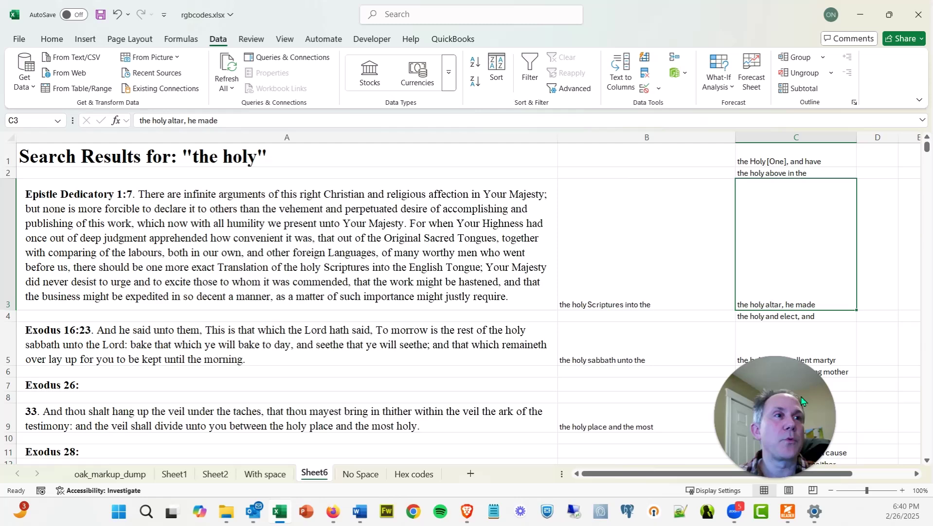
drag(790, 414, 640, 307)
scroll(781, 323, down, 5)
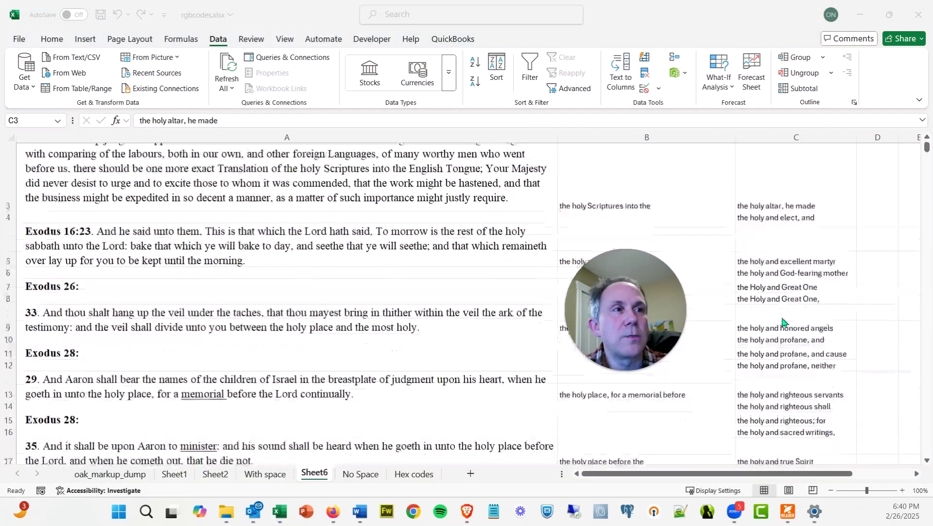
scroll(783, 323, down, 2)
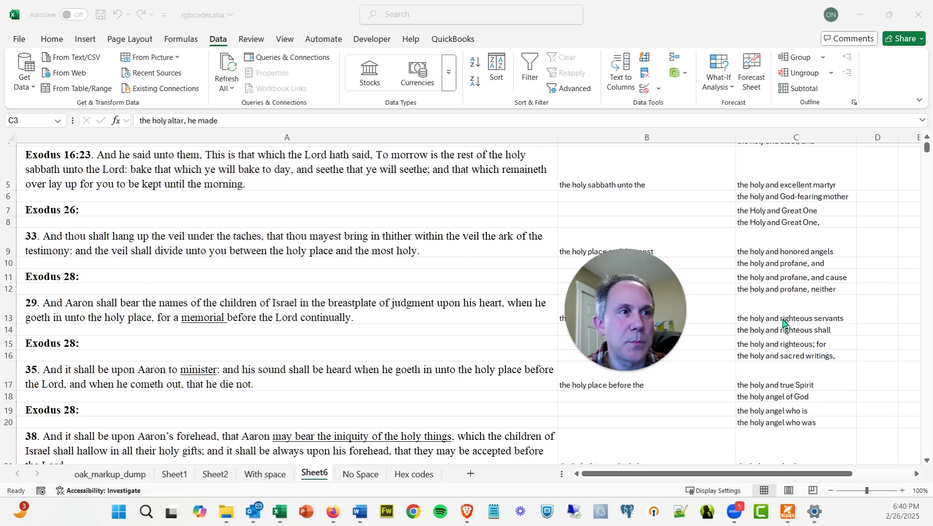
scroll(784, 323, down, 2)
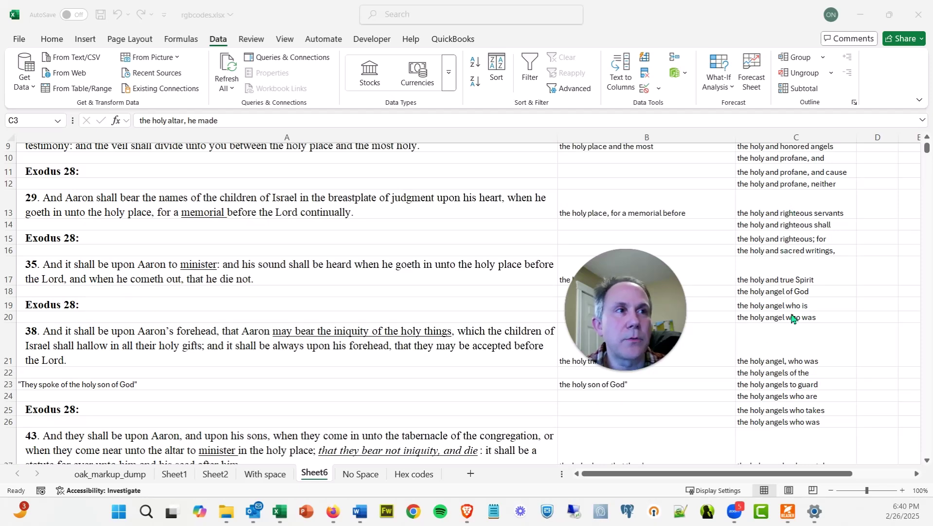
scroll(793, 319, down, 3)
scroll(793, 318, down, 5)
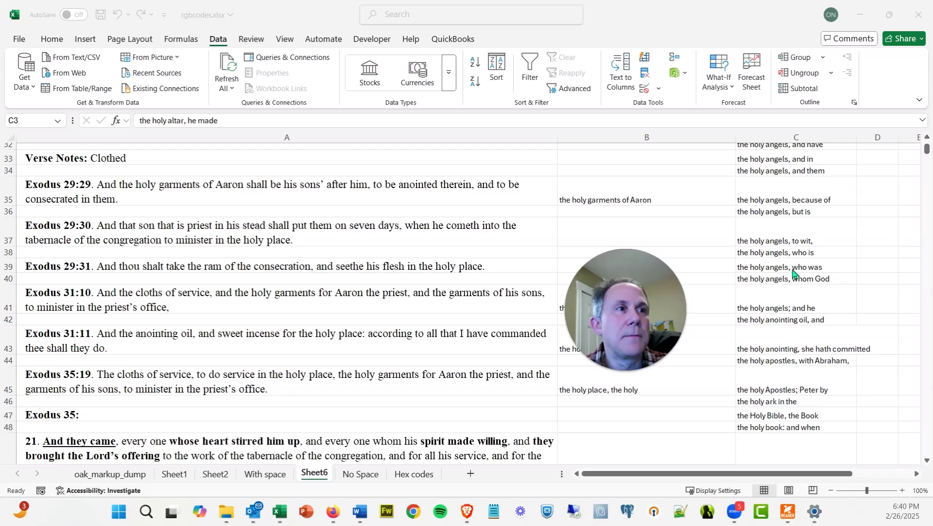
scroll(784, 324, down, 3)
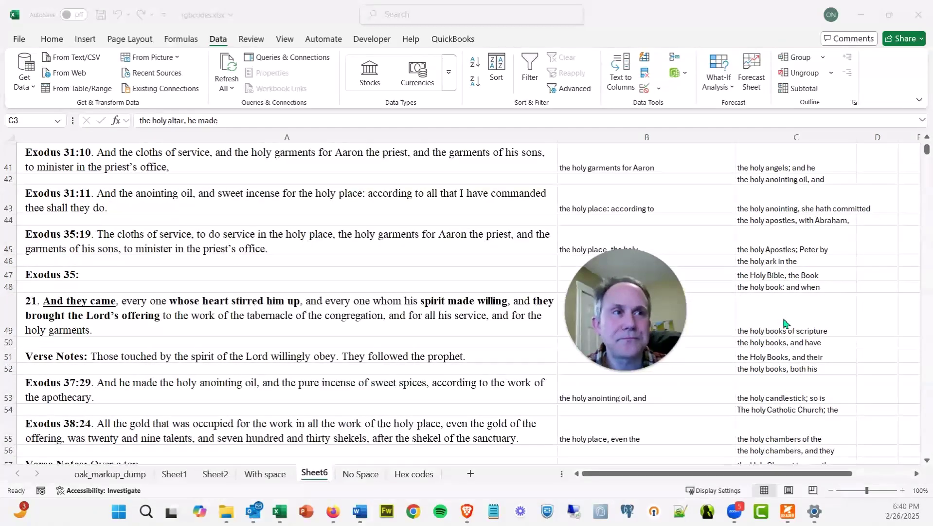
scroll(774, 315, down, 3)
scroll(774, 316, down, 3)
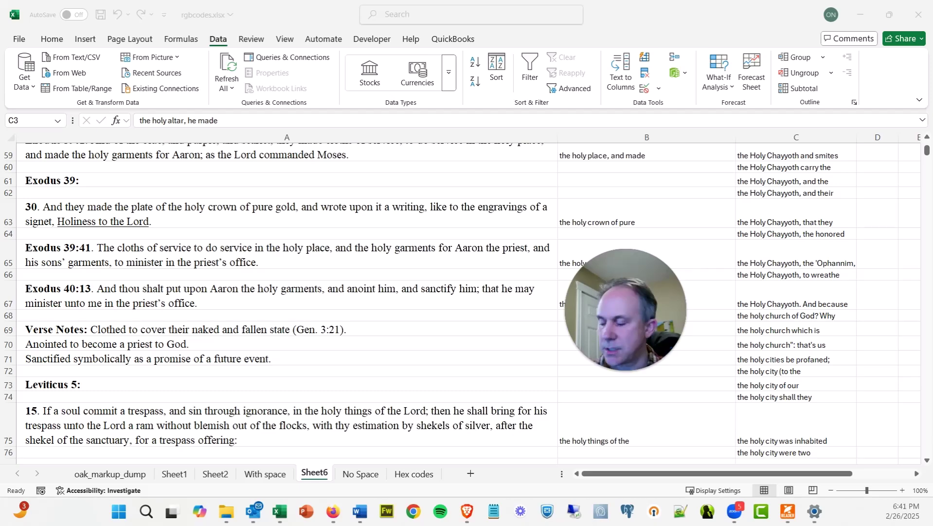
Switch back to Scripture Notes and scroll the panes to reveal the 58-verse The Holy Ones note.
key(alt+Tab)
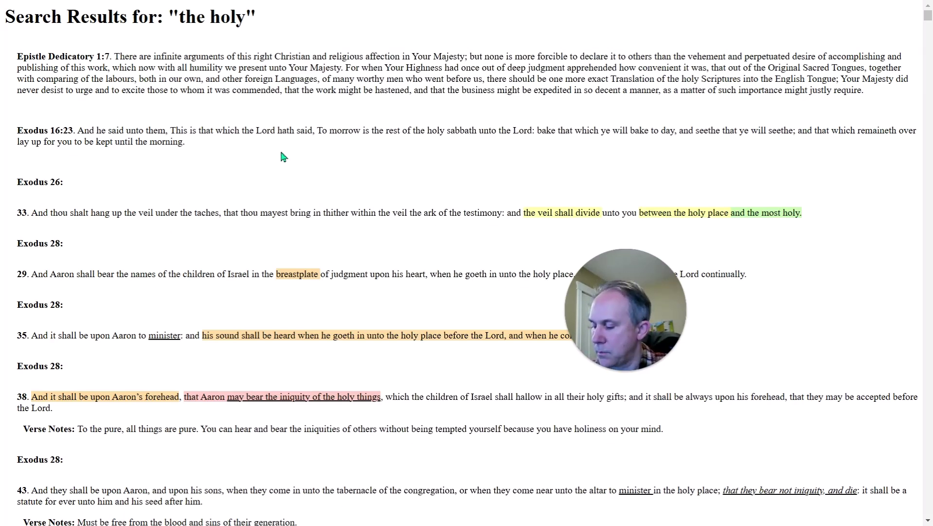
key(alt+Tab)
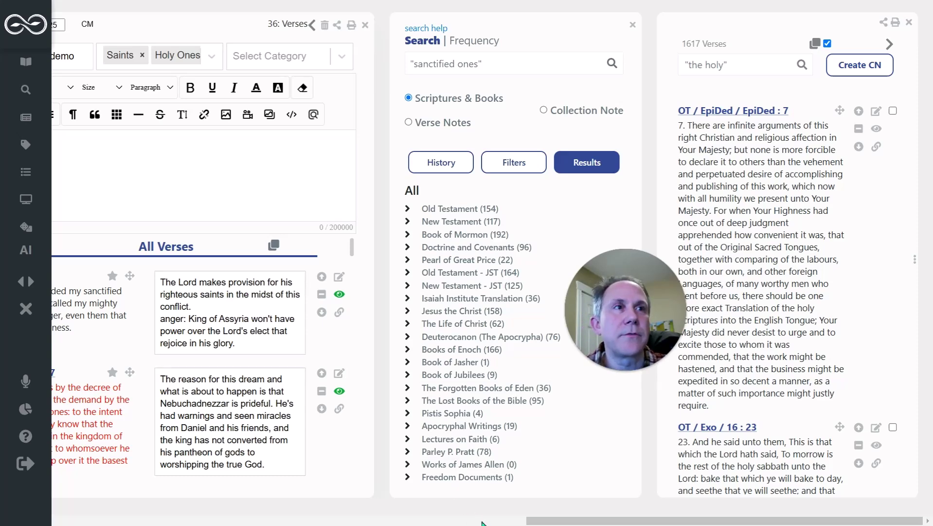
scroll(483, 523, left, 5)
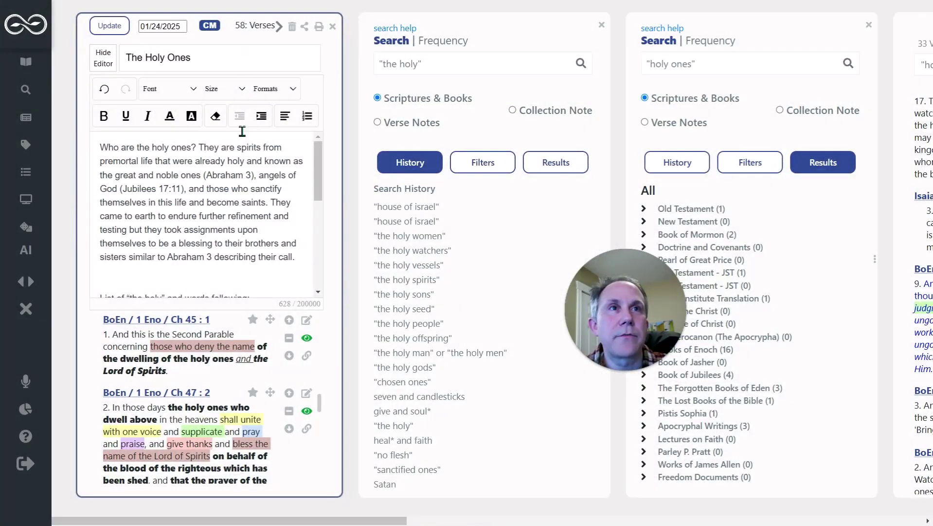
scroll(207, 368, down, 5)
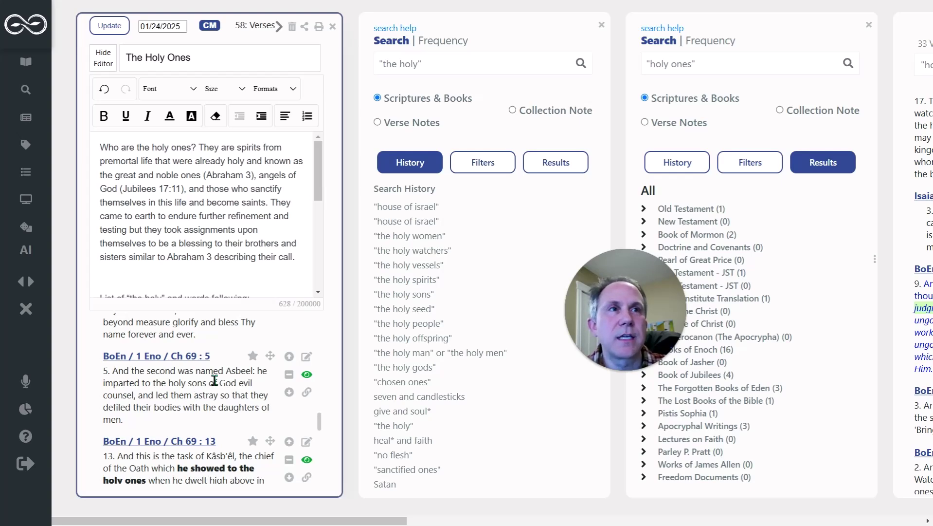
Close the 'the holy', 'holy ones' and 33-verse search panes, then click into The Holy Ones text.
click(601, 26)
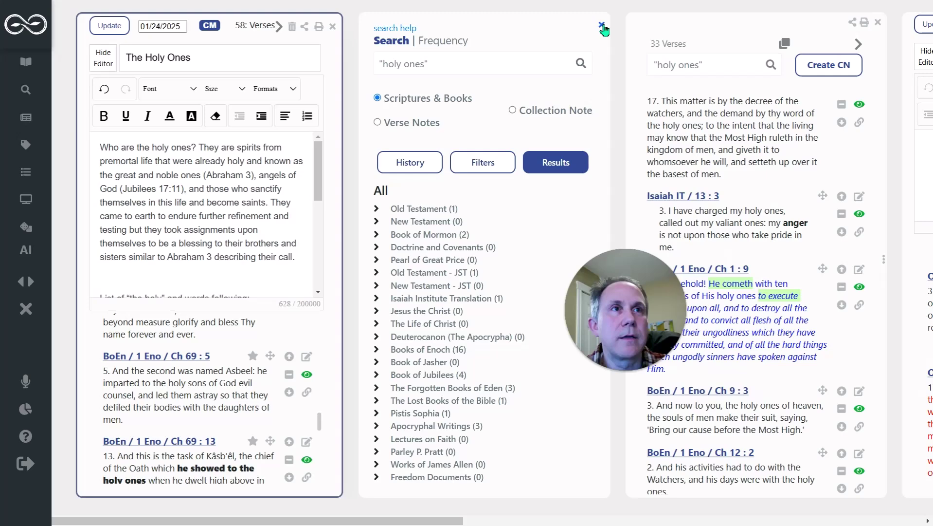
click(603, 26)
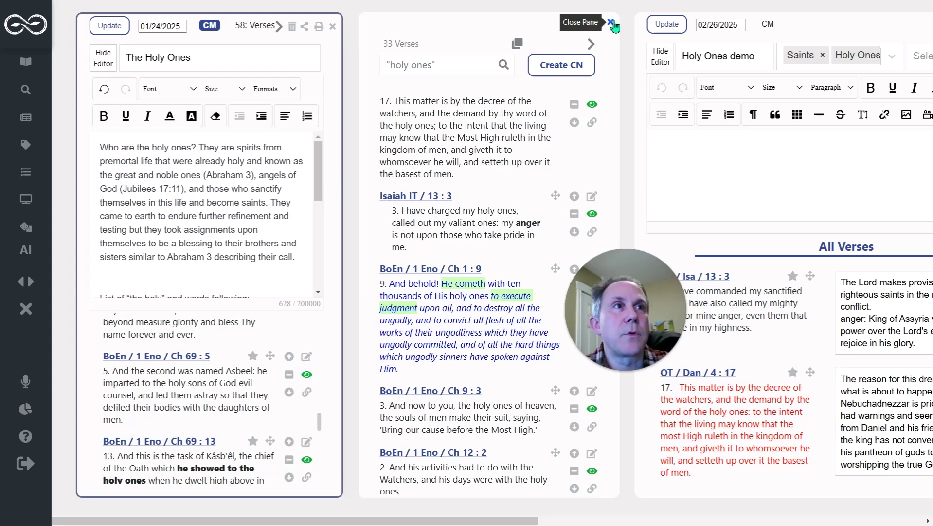
click(611, 23)
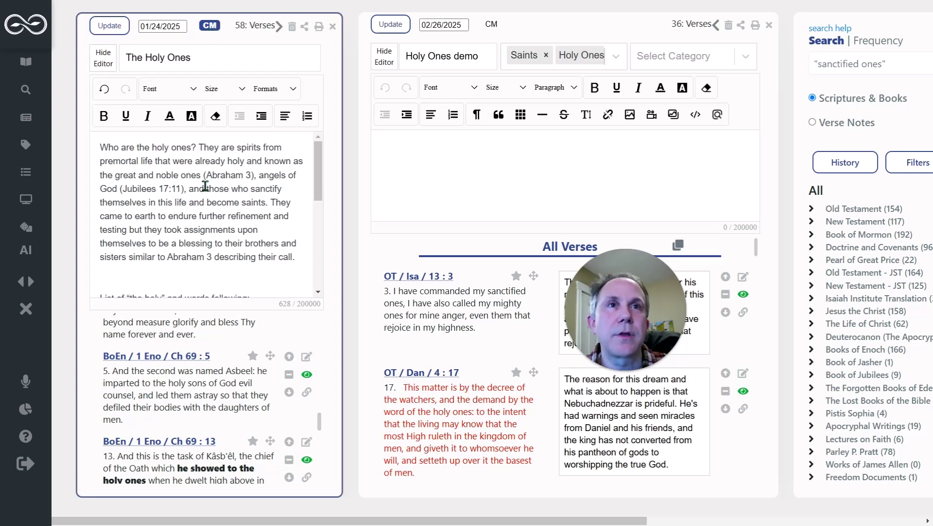
click(175, 176)
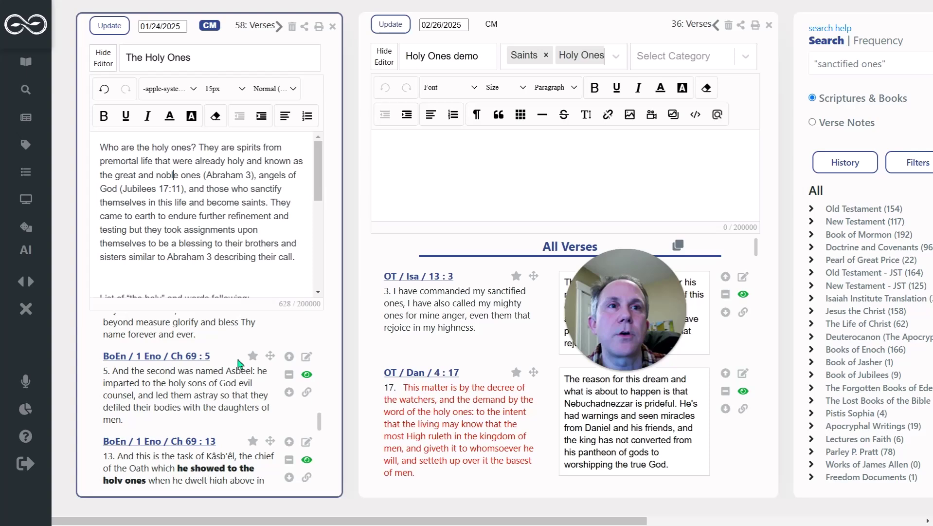
click(279, 26)
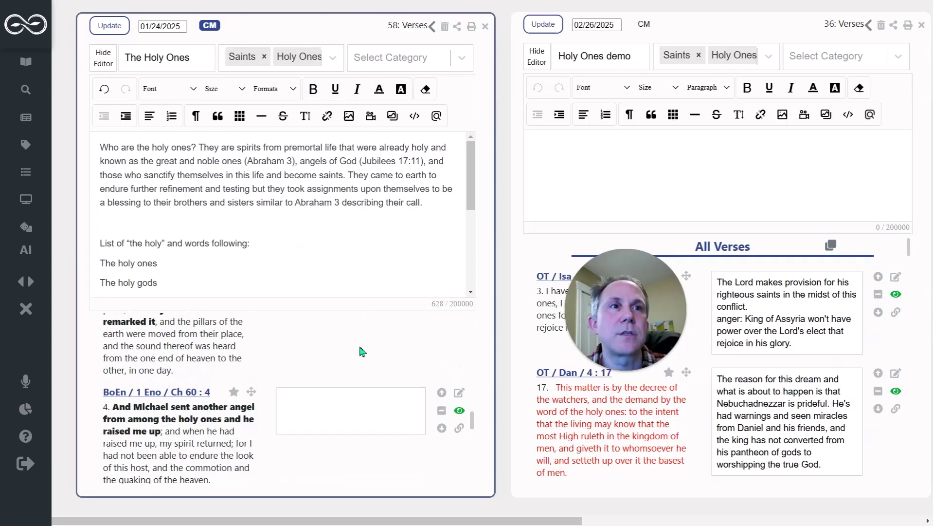
scroll(291, 364, up, 3)
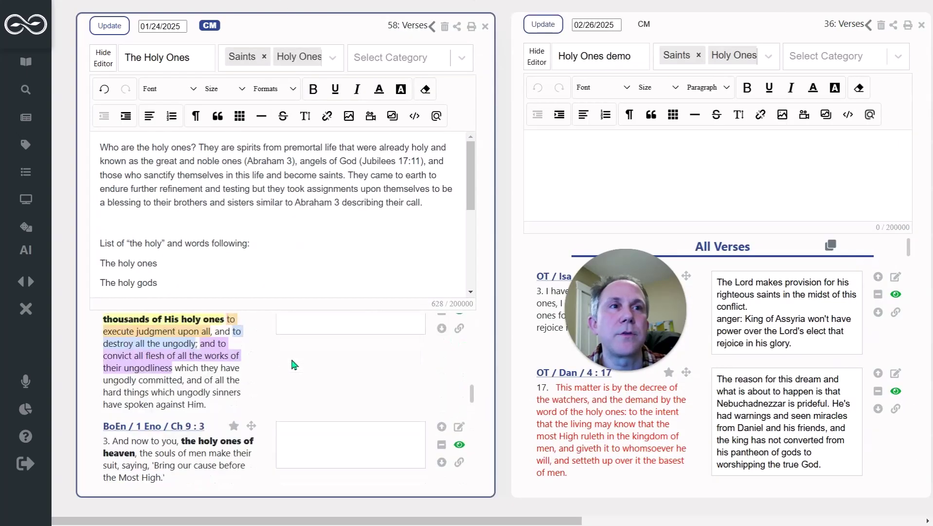
click(210, 26)
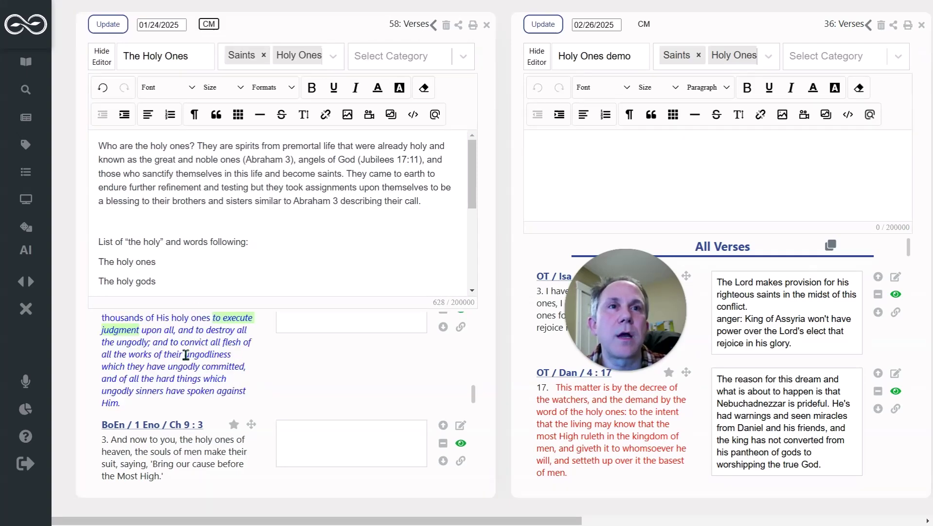
scroll(182, 386, down, 10)
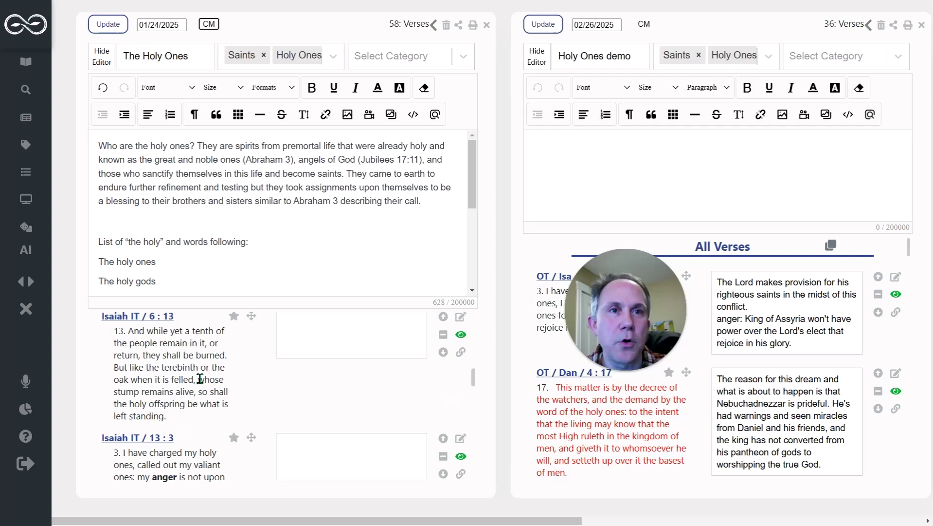
scroll(204, 381, up, 10)
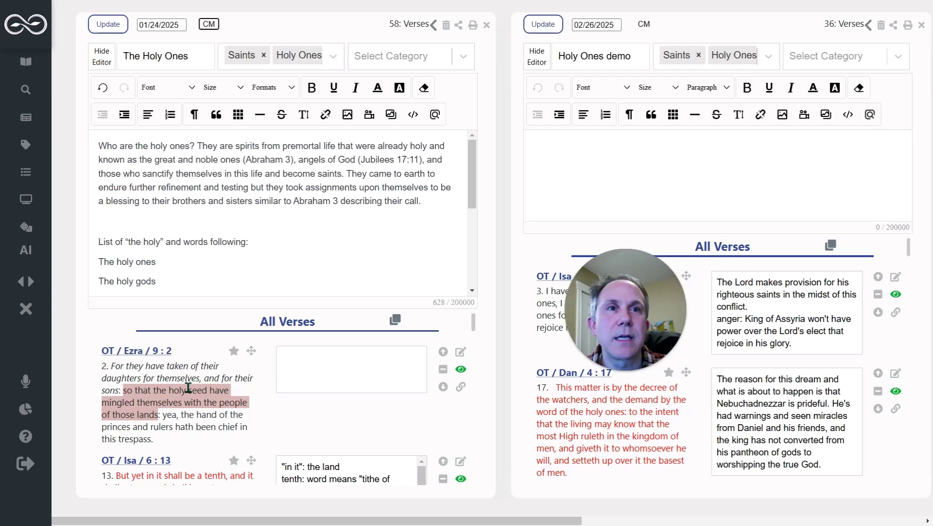
click(209, 27)
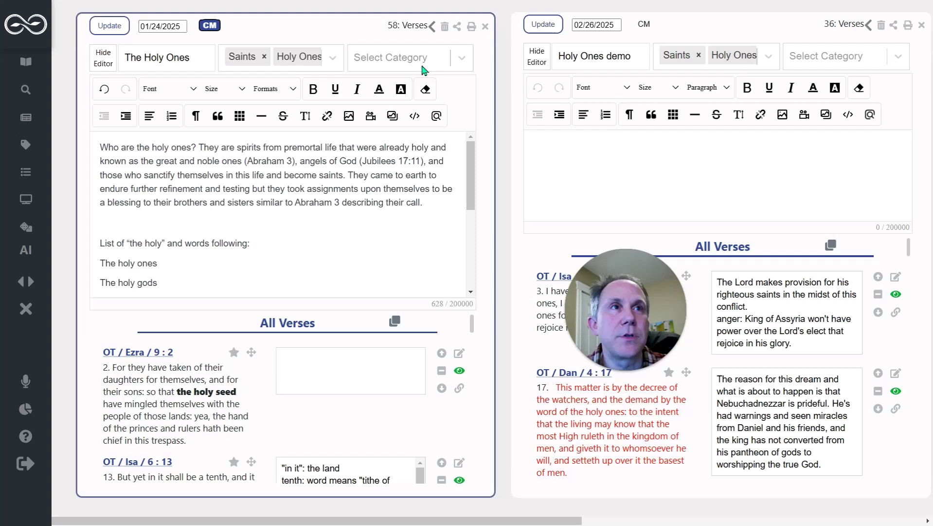
Set The Holy Ones share settings to public and read-only, then cancel without generating a link.
click(458, 29)
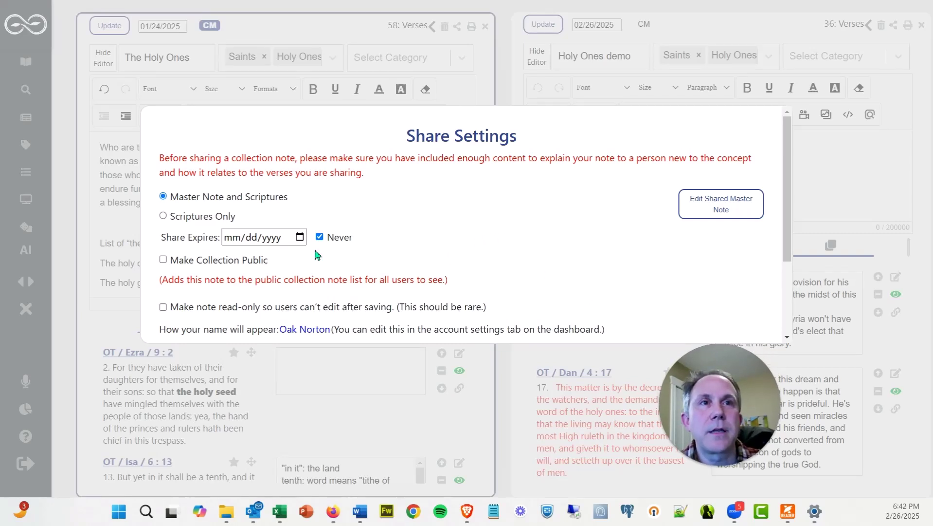
click(164, 260)
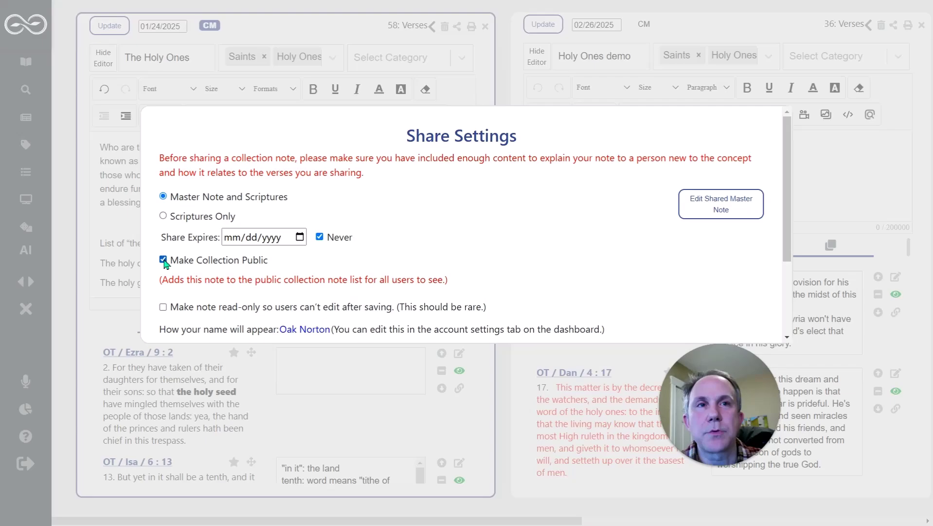
click(164, 260)
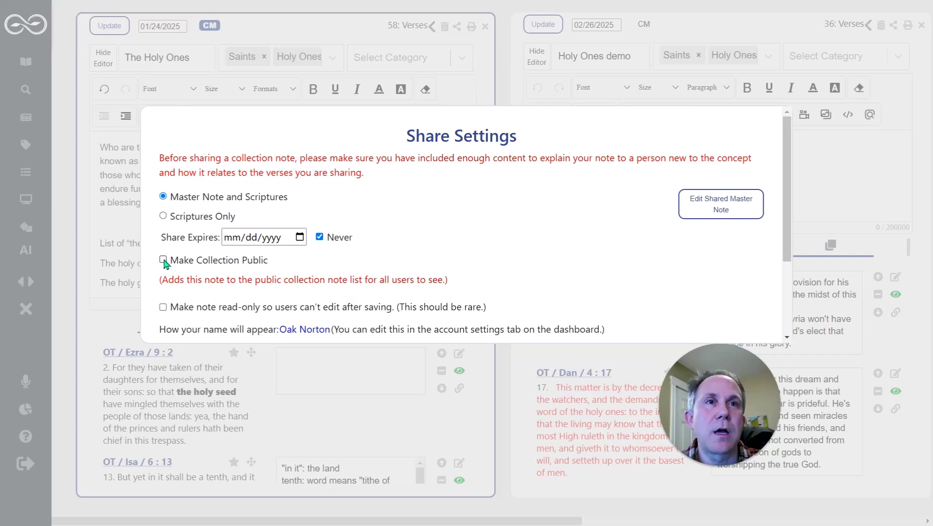
click(164, 261)
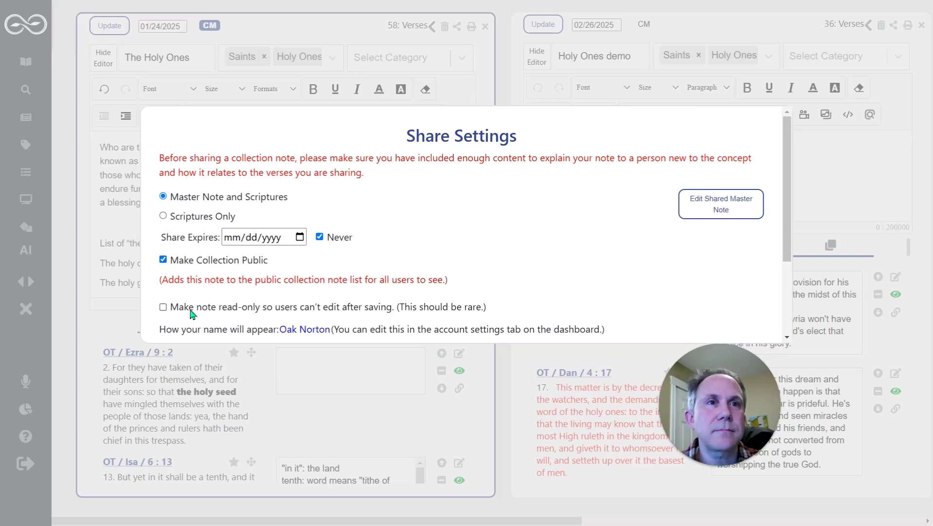
click(163, 308)
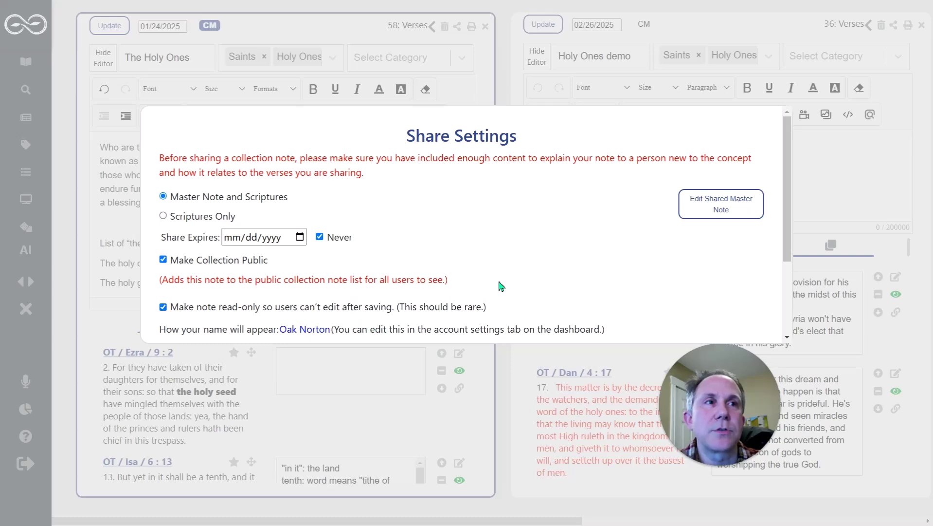
scroll(509, 279, down, 3)
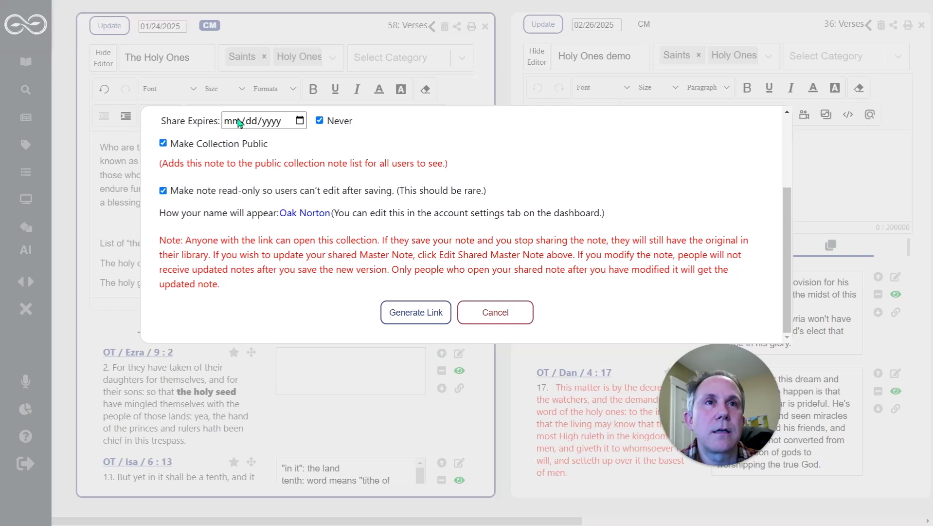
click(500, 314)
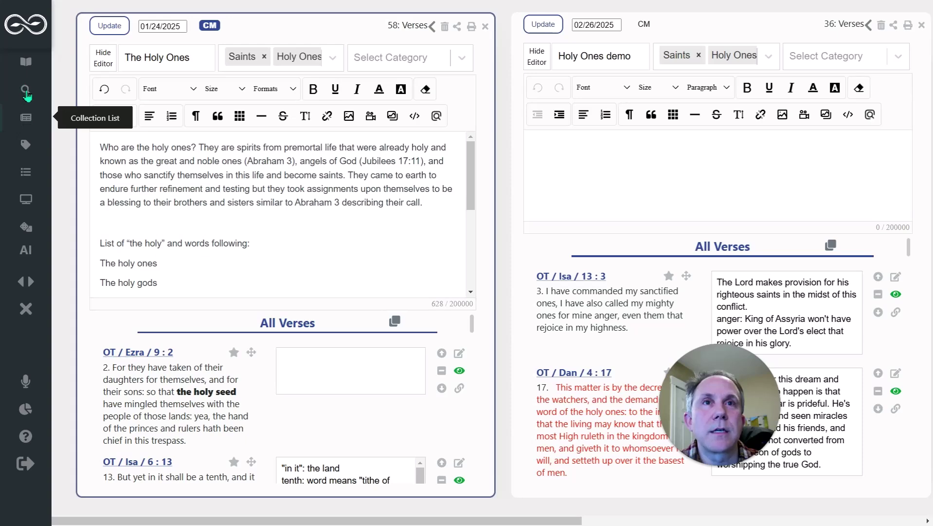
Open the collection list and browse the Shared, then Public collection notes from other users.
click(26, 121)
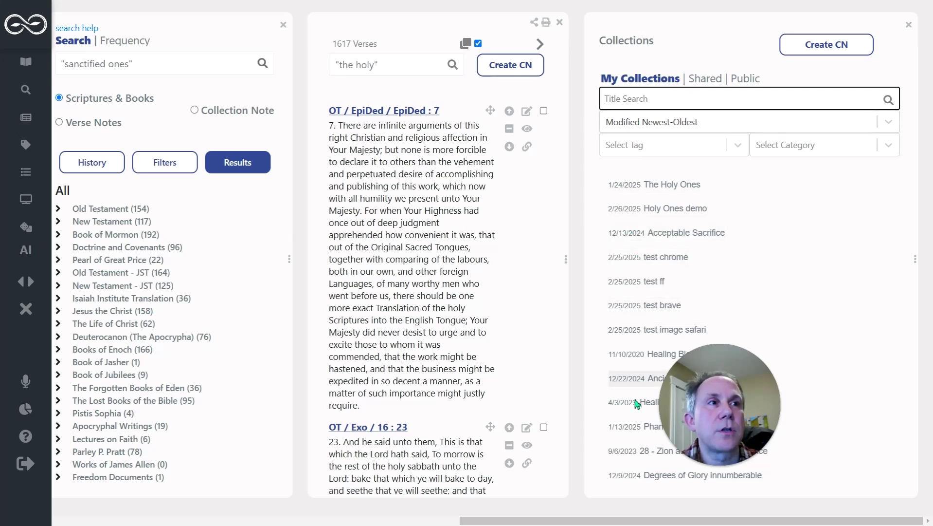
drag(717, 387, 698, 189)
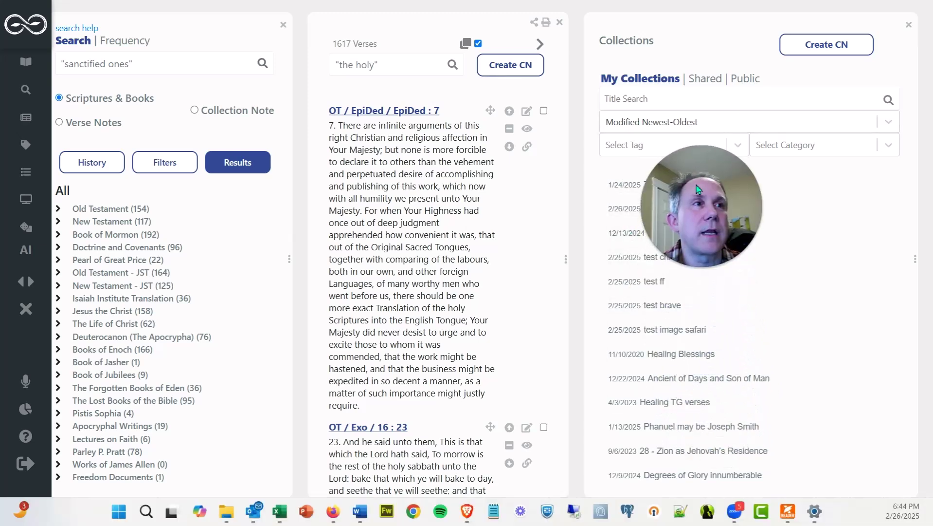
click(708, 81)
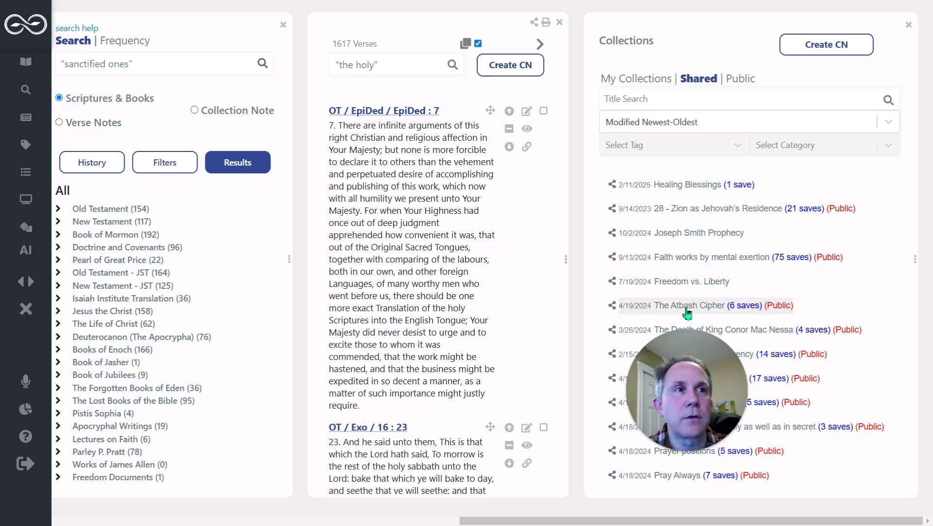
click(660, 101)
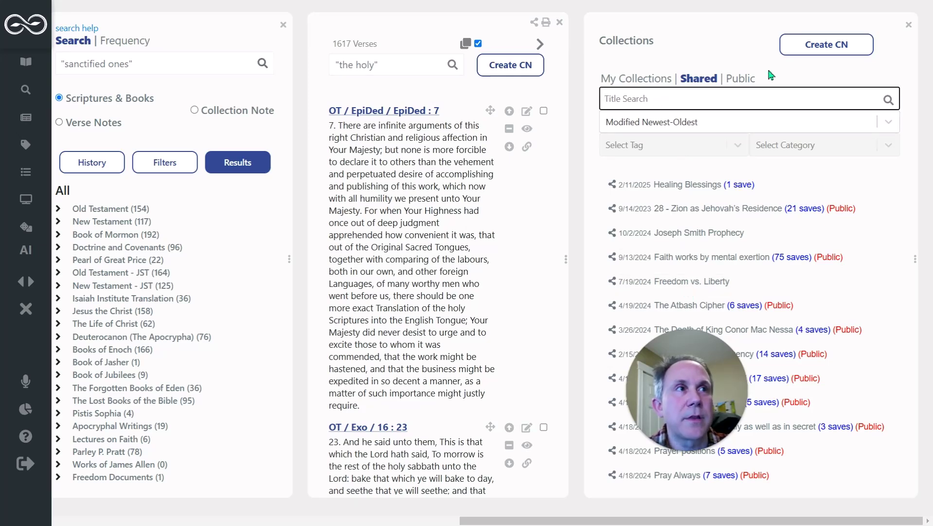
click(744, 81)
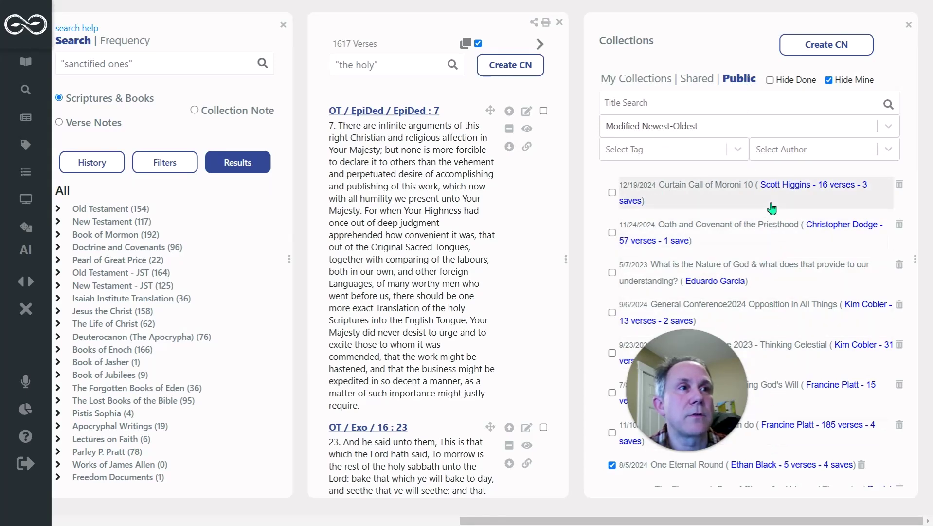
scroll(773, 272, down, 5)
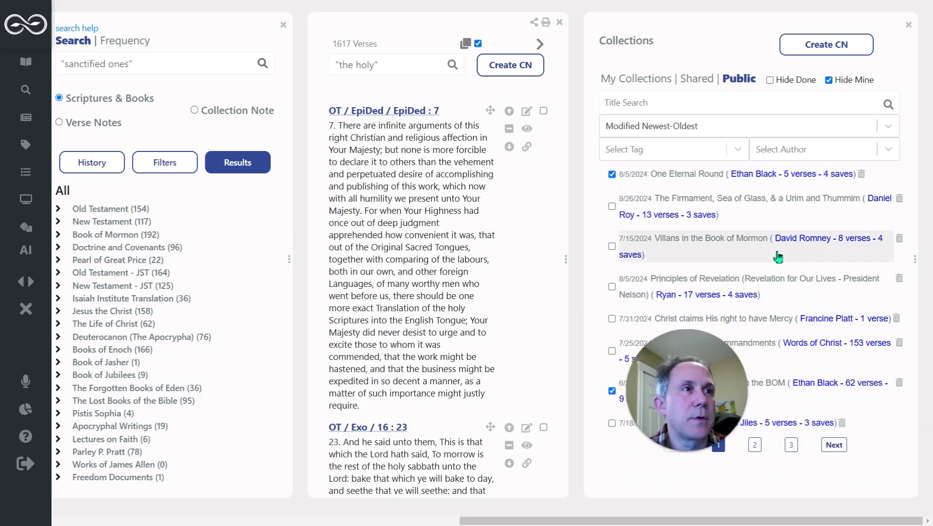
scroll(778, 256, up, 6)
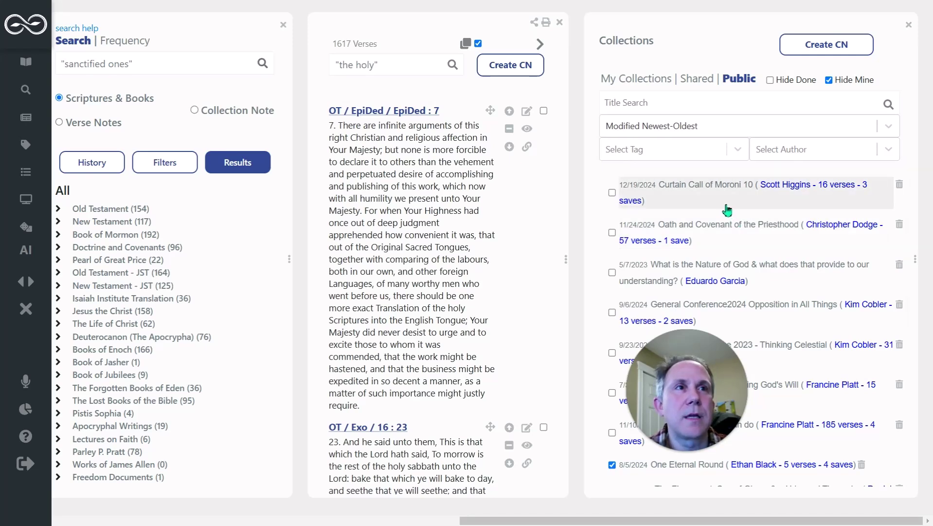
Back at the editors, view Ezra 9:2's notes to confirm The Holy Ones is listed.
click(417, 522)
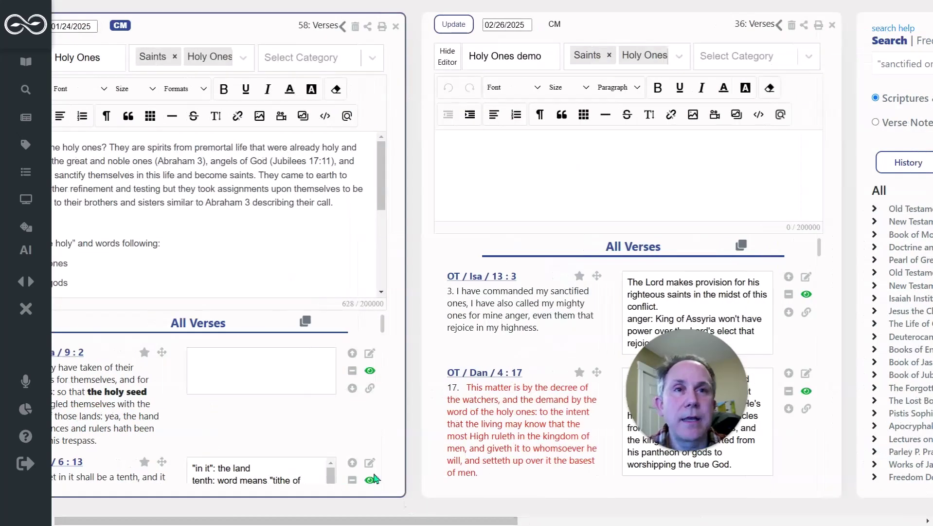
click(371, 372)
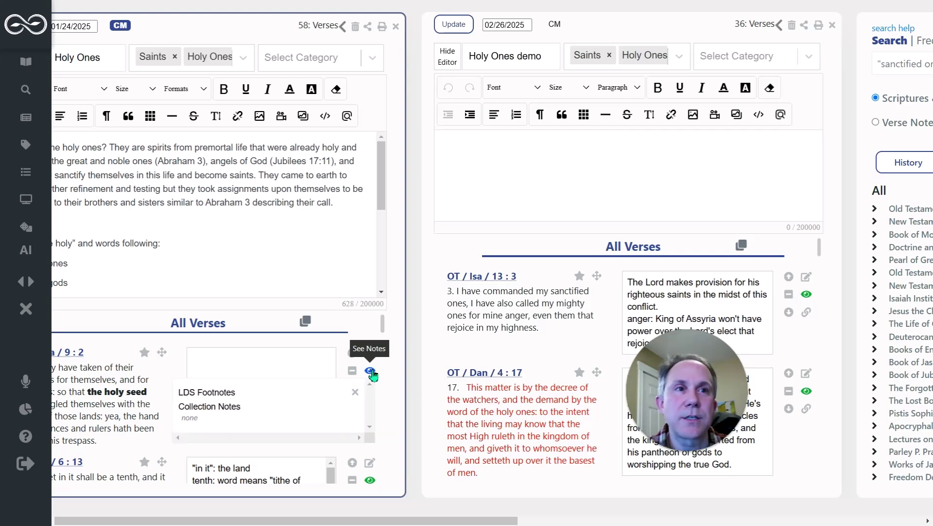
scroll(303, 399, down, 1)
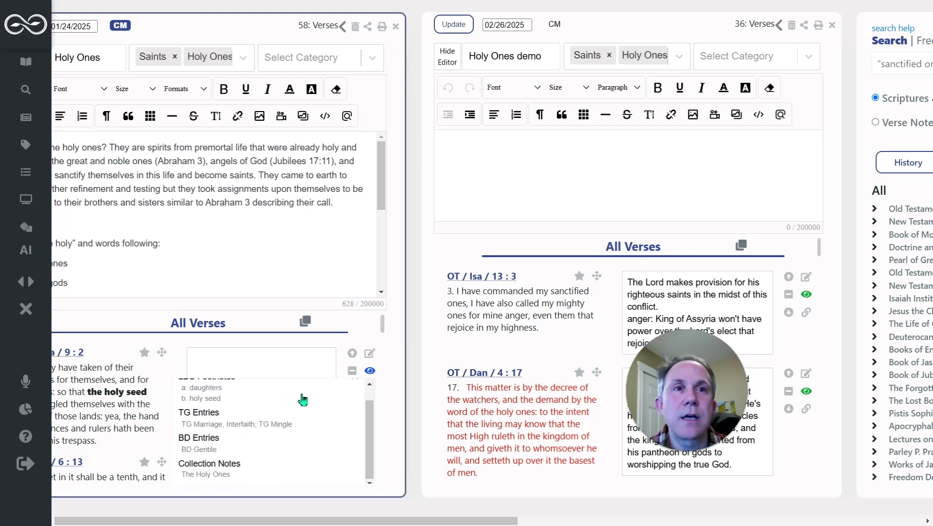
click(370, 372)
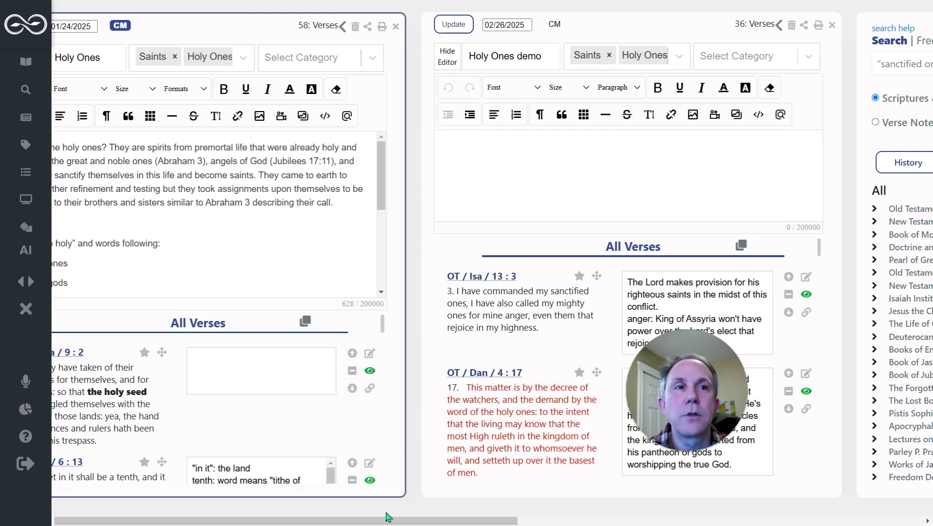
drag(389, 519, 284, 508)
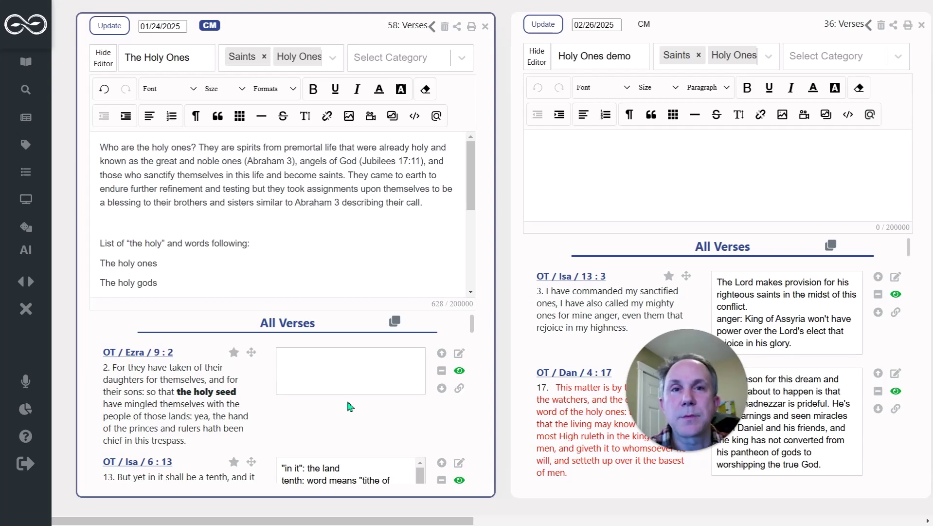
click(461, 373)
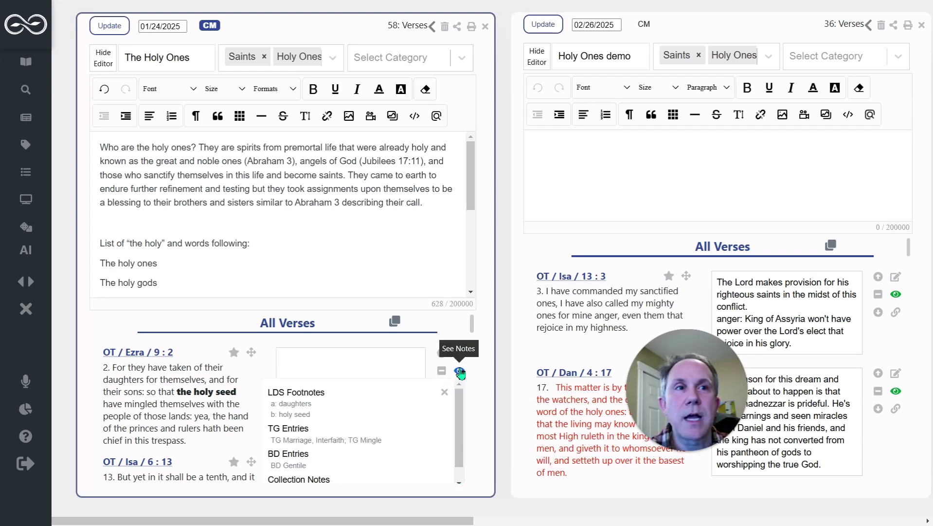
scroll(372, 419, down, 1)
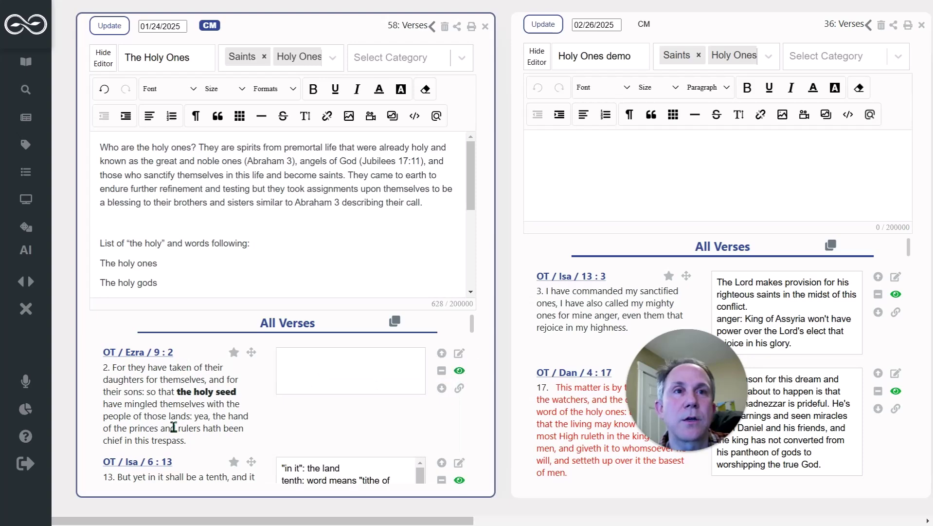
Open the AI Assistant - Daniel (Beta) panel for 1 Enoch 9:3 from the verse's links.
scroll(204, 404, down, 4)
scroll(208, 404, down, 5)
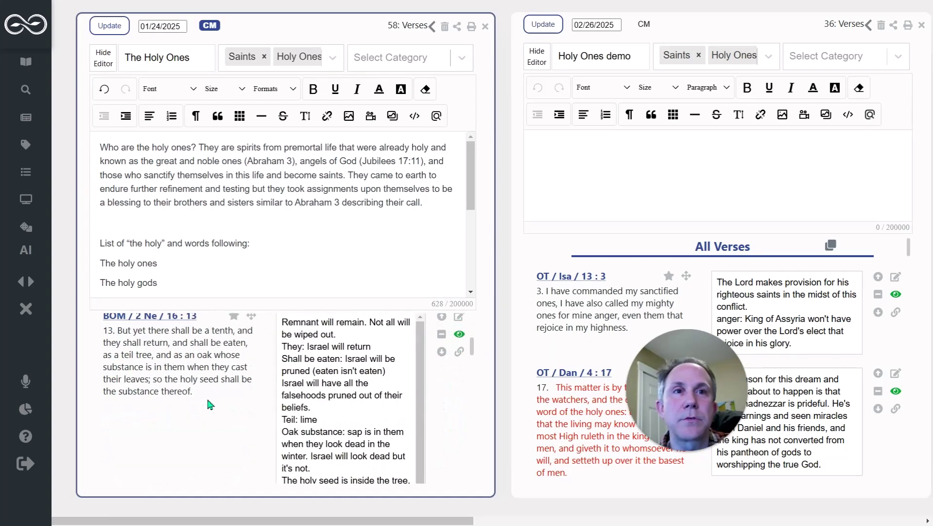
scroll(176, 413, down, 10)
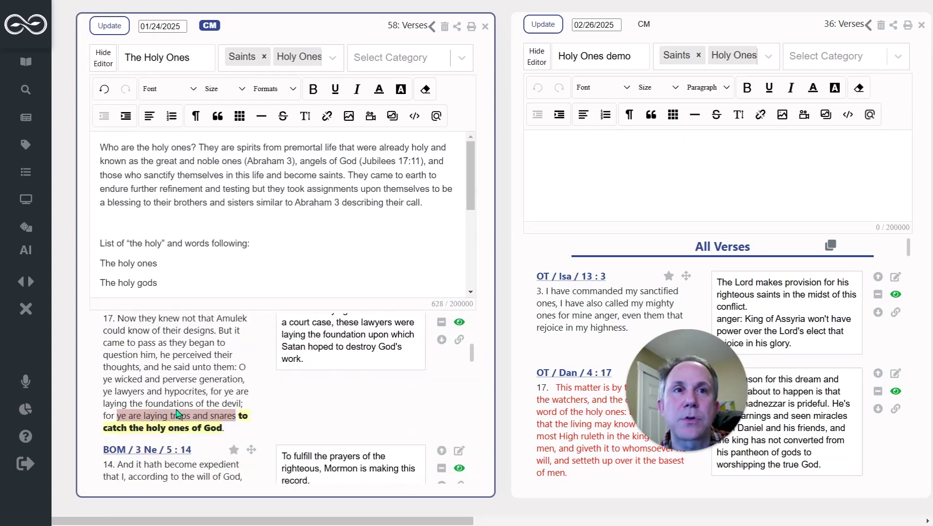
scroll(176, 420, down, 6)
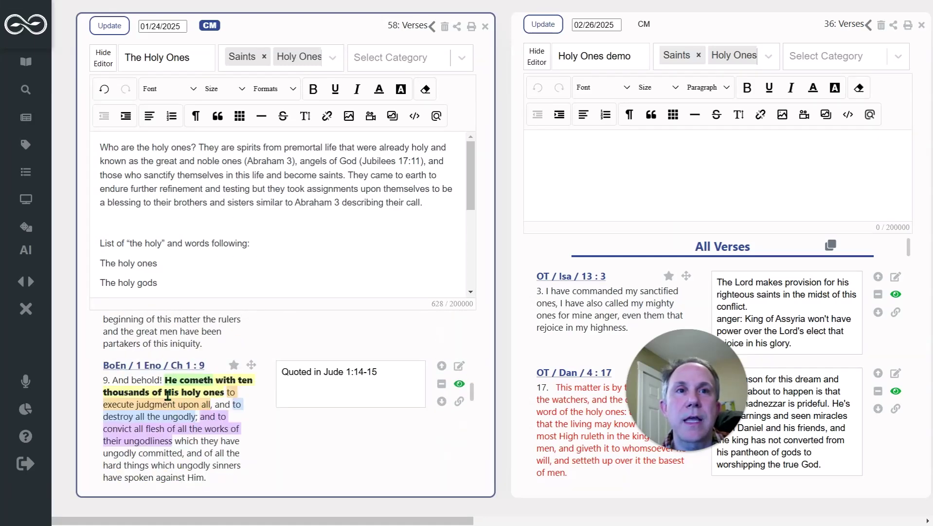
scroll(176, 399, down, 1)
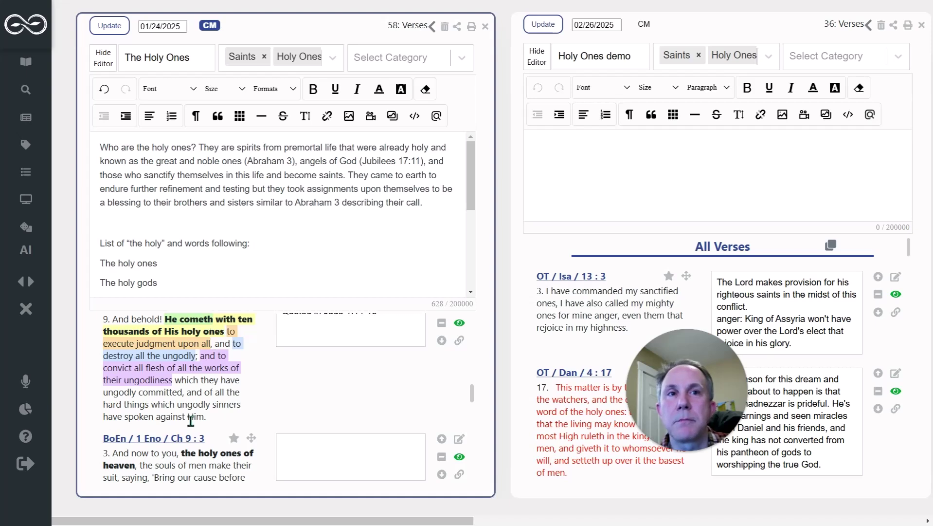
scroll(192, 416, down, 1)
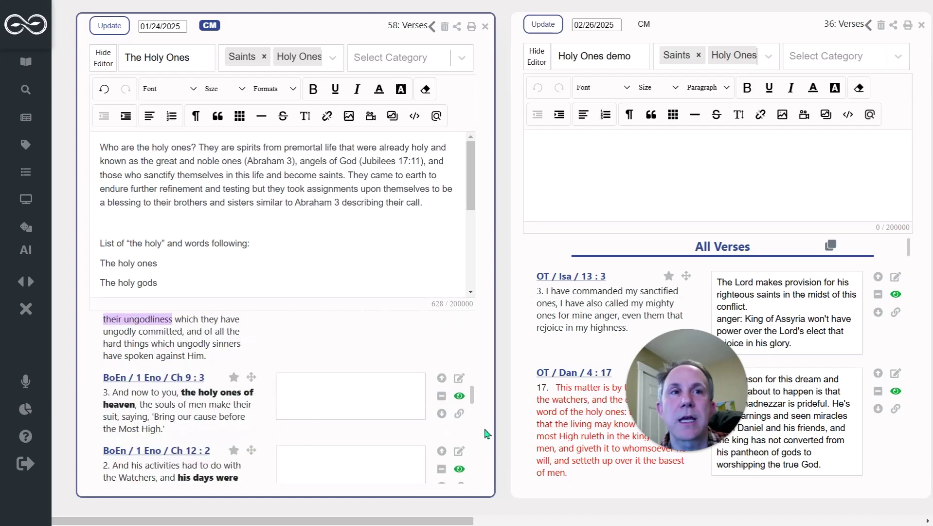
click(460, 413)
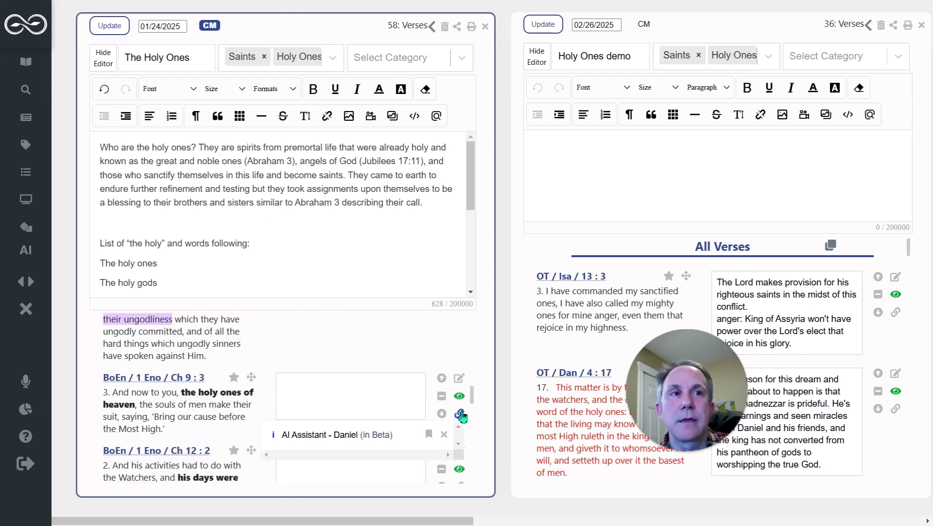
click(331, 437)
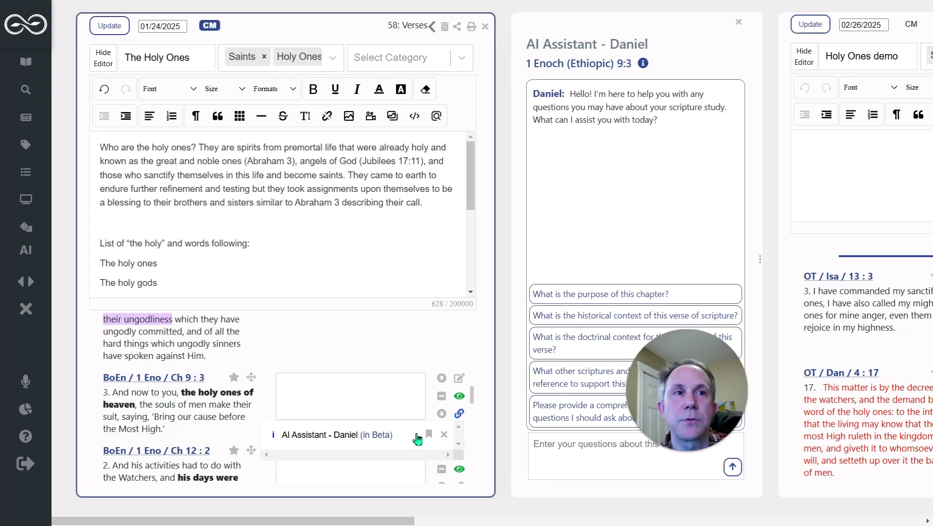
click(444, 435)
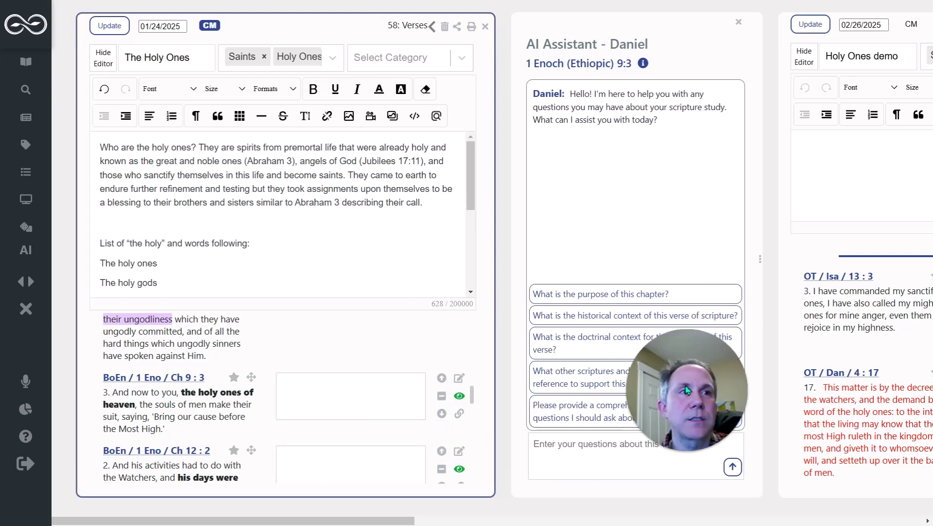
drag(647, 378, 391, 216)
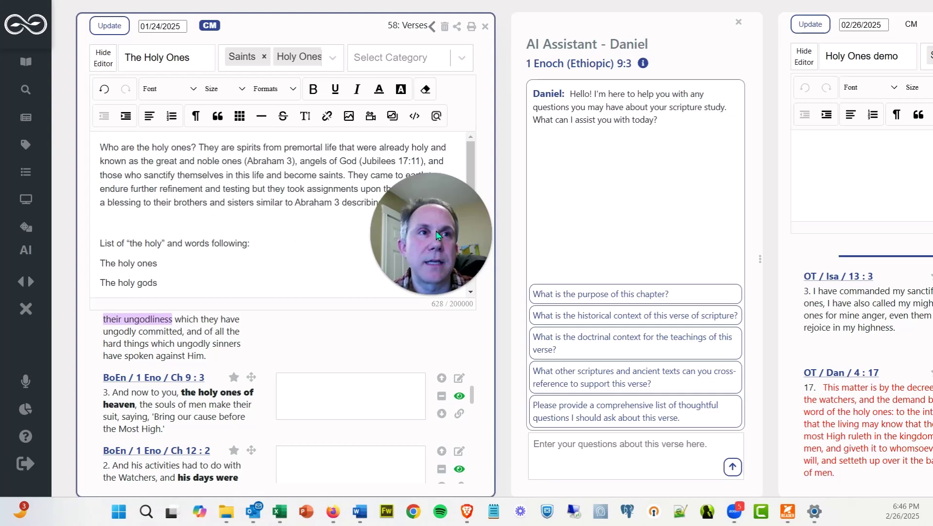
drag(436, 236, 831, 438)
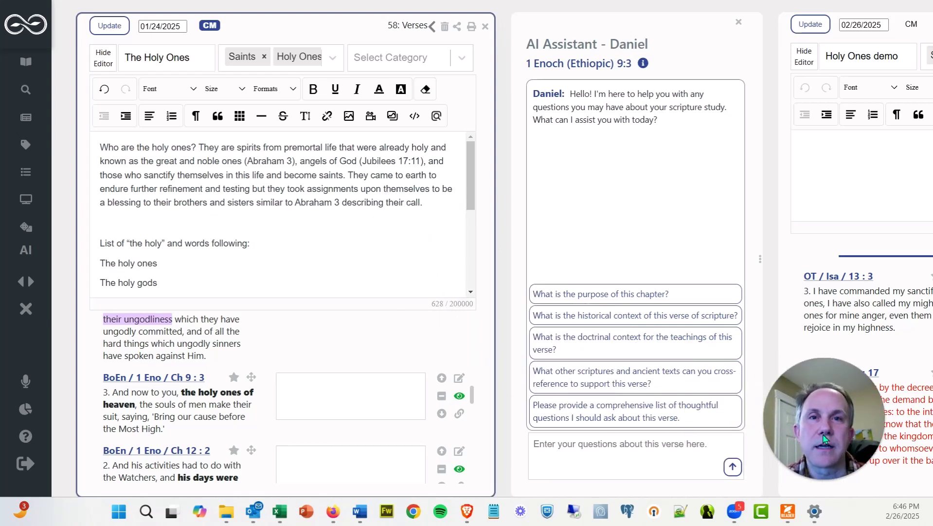